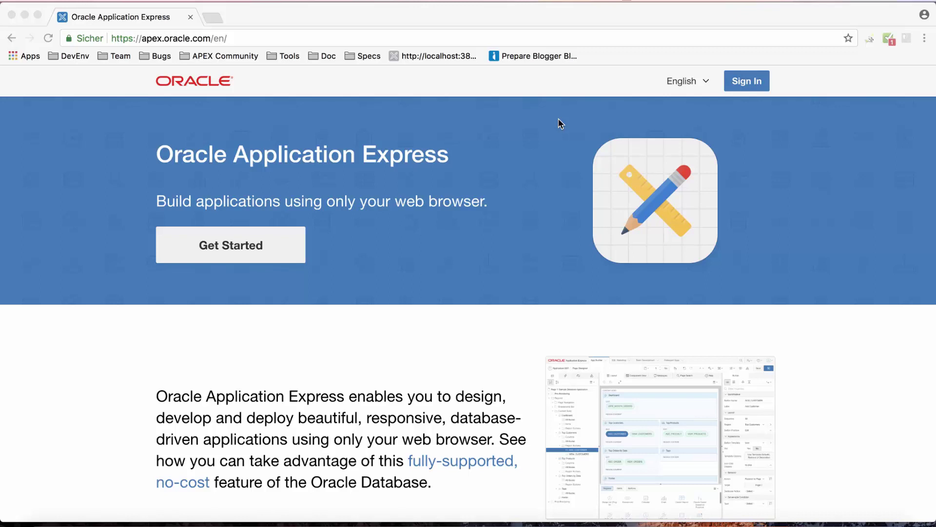
Sign in to the APEX workspace with the workspace password.
{"action": "left_click", "coordinate": [742, 85]}
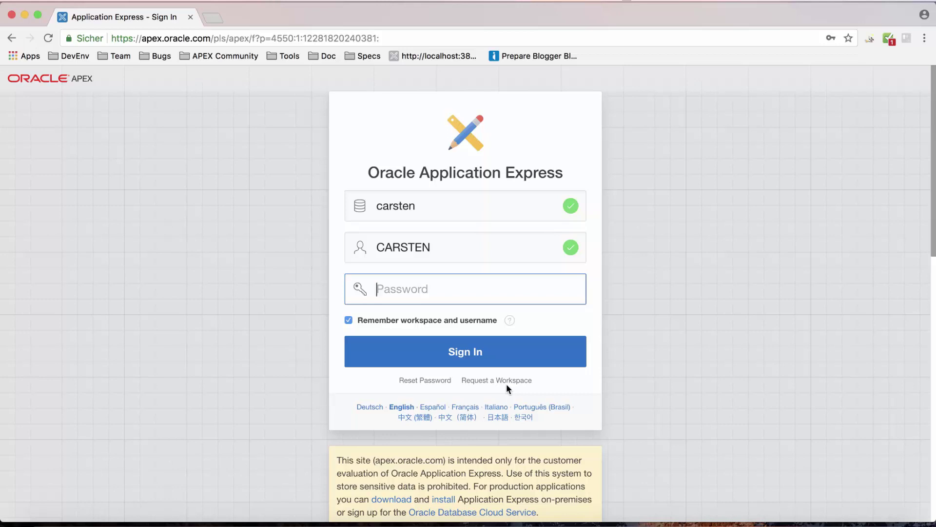
{"action": "type", "text": "••••••••"}
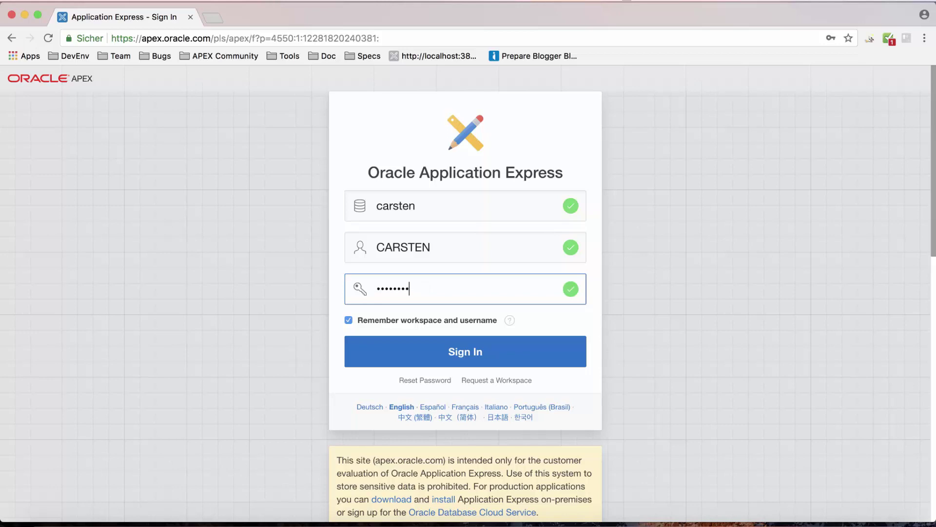
{"action": "key", "text": "Return"}
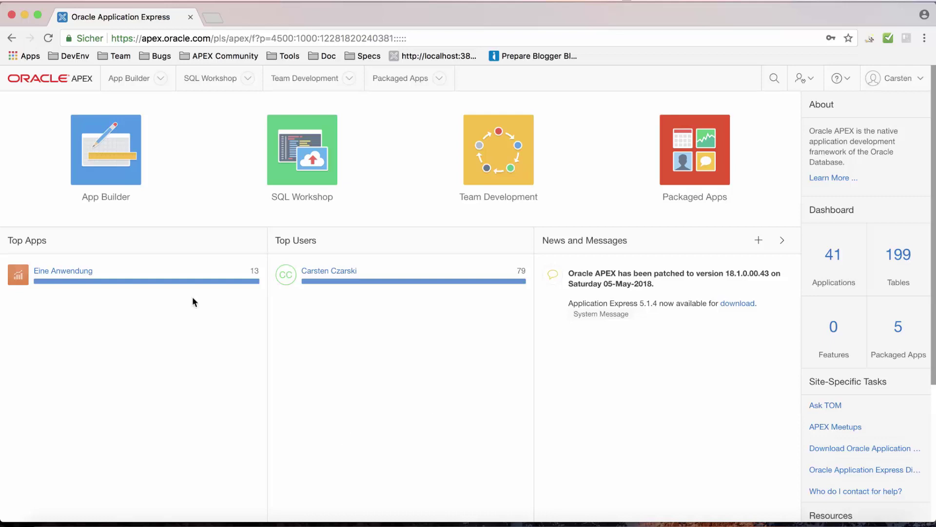
Start a new application from scratch named 'Eine Anwendung' and begin adding a page.
{"action": "left_click", "coordinate": [140, 180]}
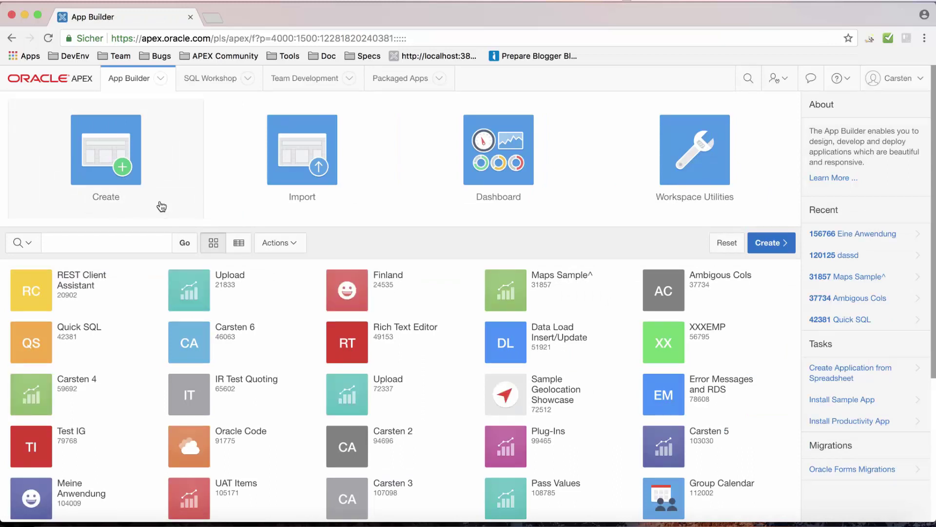
{"action": "left_click", "coordinate": [130, 165]}
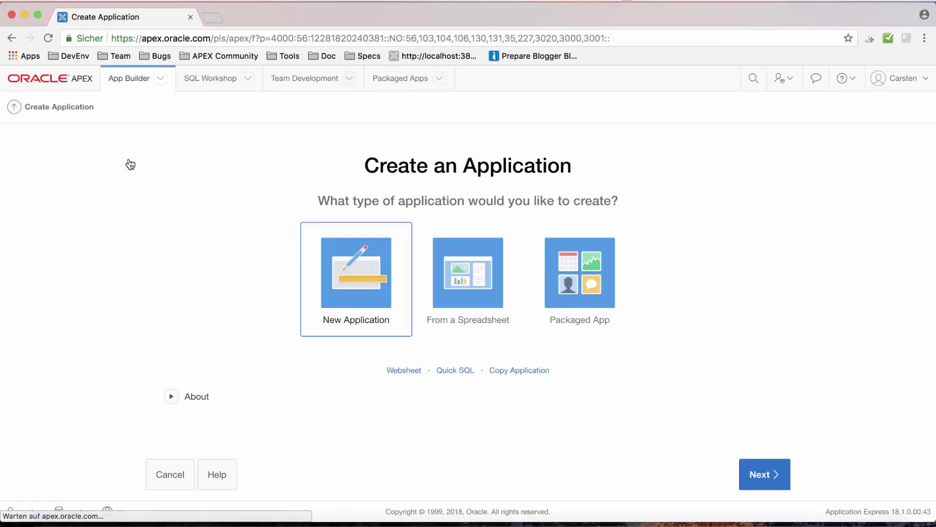
{"action": "left_click", "coordinate": [378, 299]}
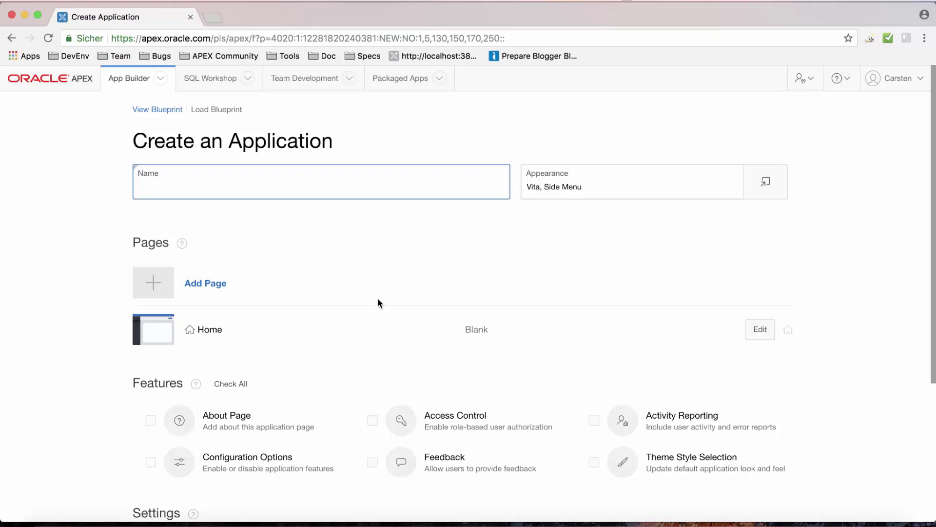
{"action": "type", "text": "Ei"}
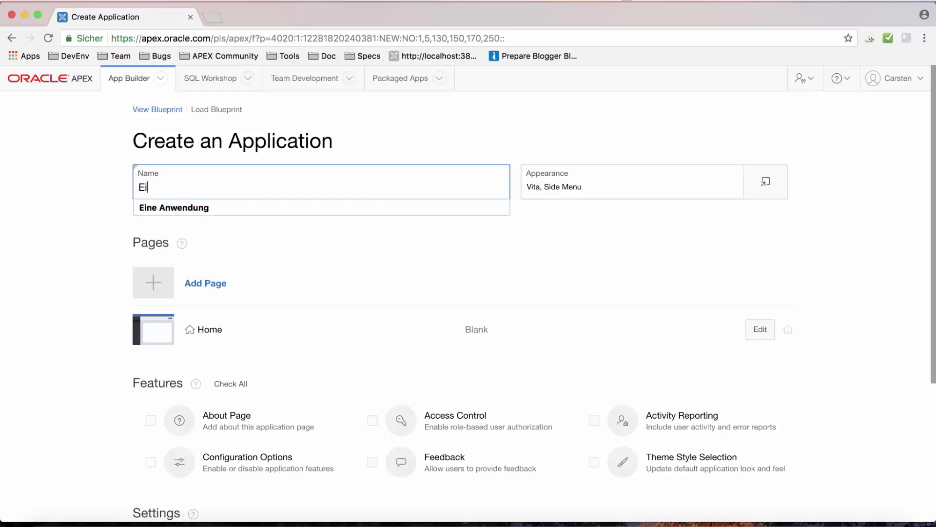
{"action": "type", "text": "ne Anwendung"}
{"action": "key", "text": "Tab"}
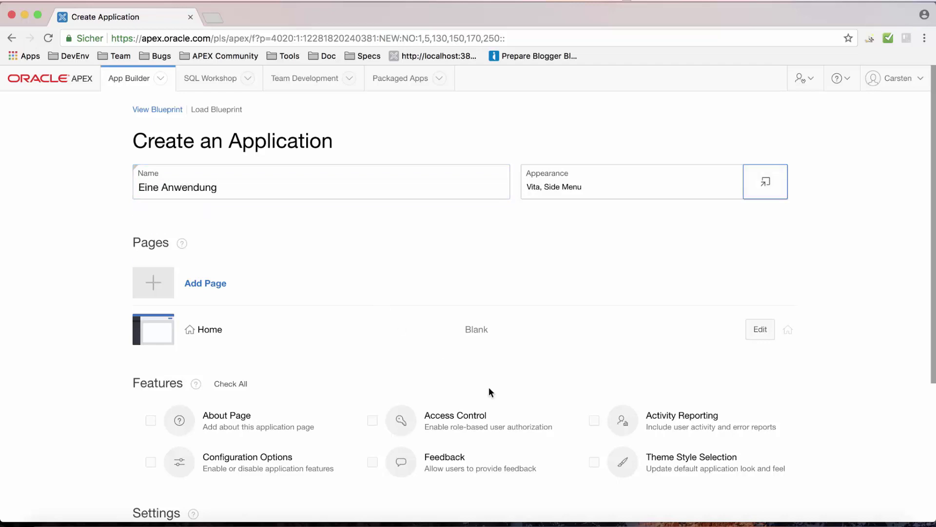
{"action": "scroll", "coordinate": [499, 347], "scroll_direction": "down", "scroll_amount": 3}
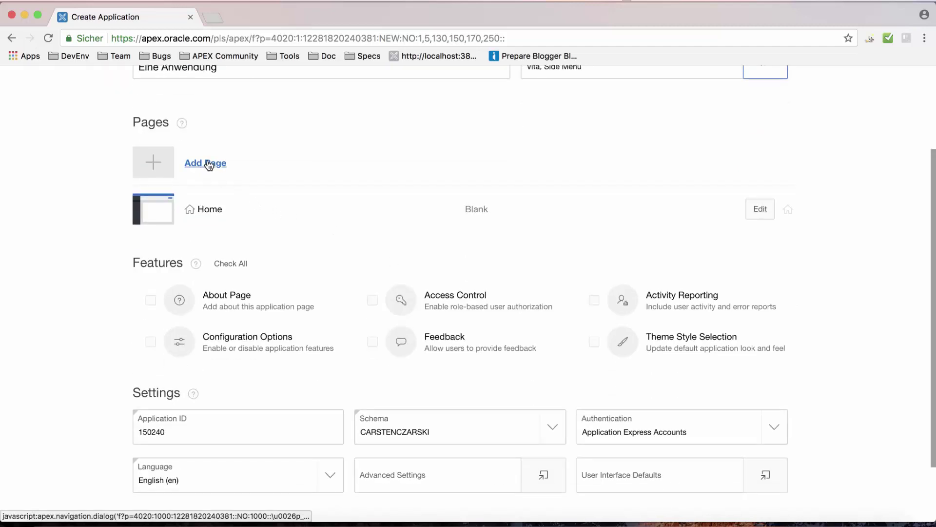
{"action": "left_click", "coordinate": [207, 162]}
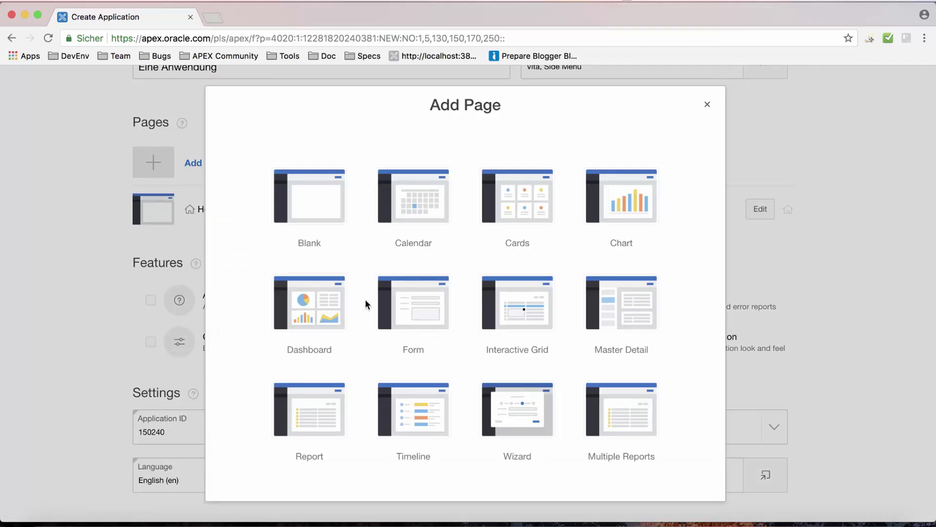
Choose the Dashboard page type and set Chart 1's source table to EMP.
{"action": "left_click", "coordinate": [335, 310]}
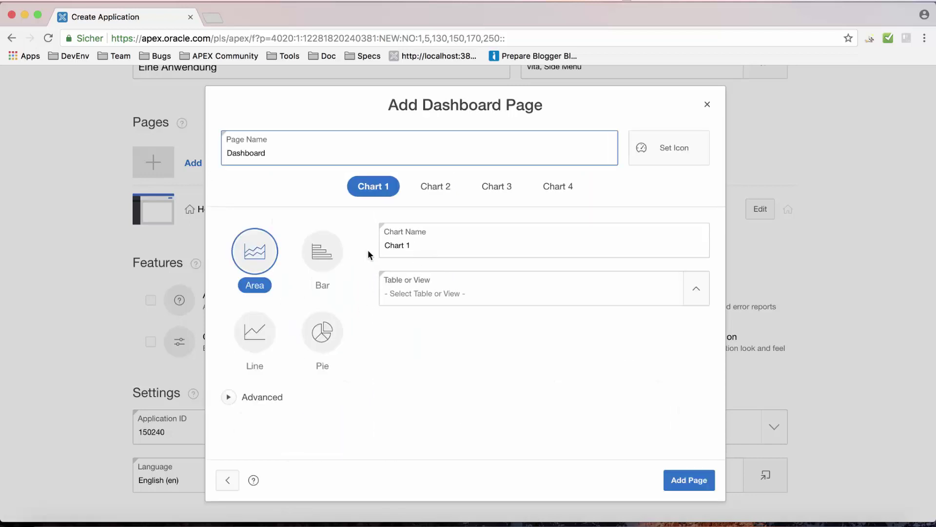
{"action": "left_click", "coordinate": [419, 245]}
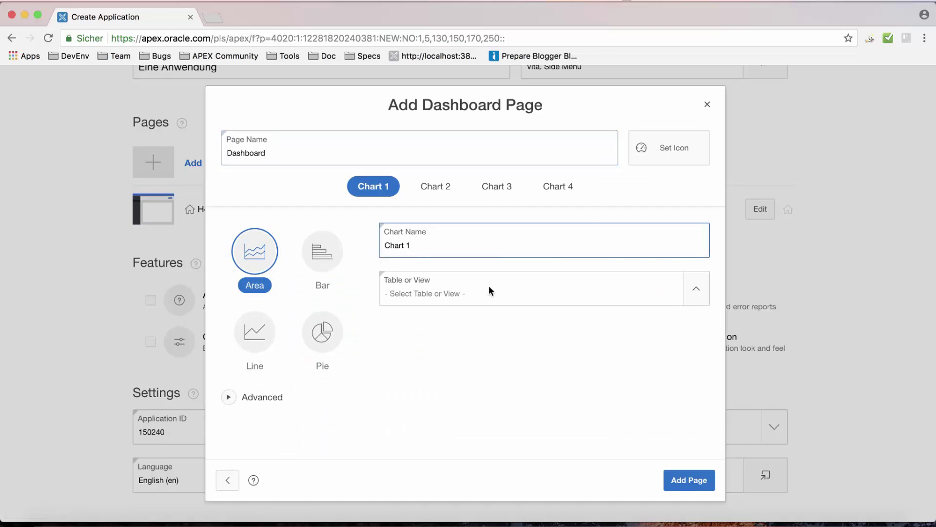
{"action": "left_click", "coordinate": [696, 293]}
{"action": "scroll", "coordinate": [494, 352], "scroll_direction": "down", "scroll_amount": 15}
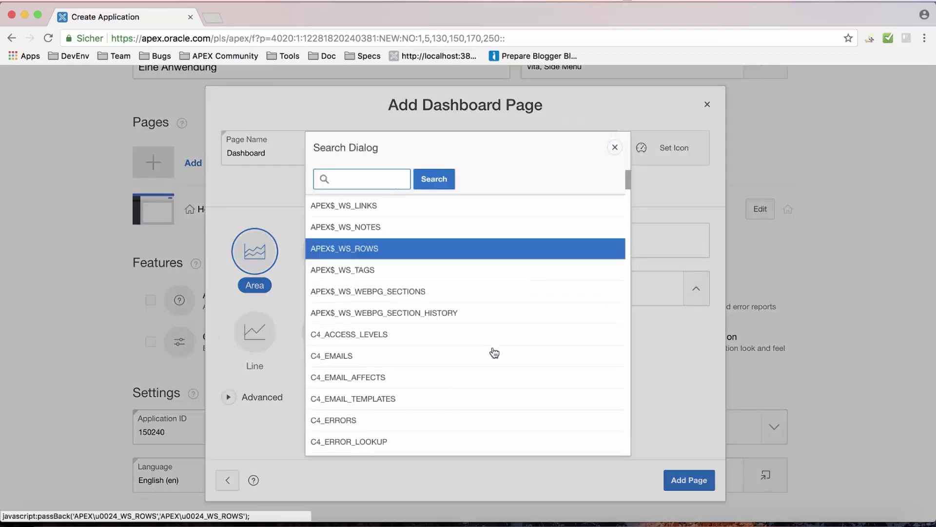
{"action": "left_click", "coordinate": [380, 308]}
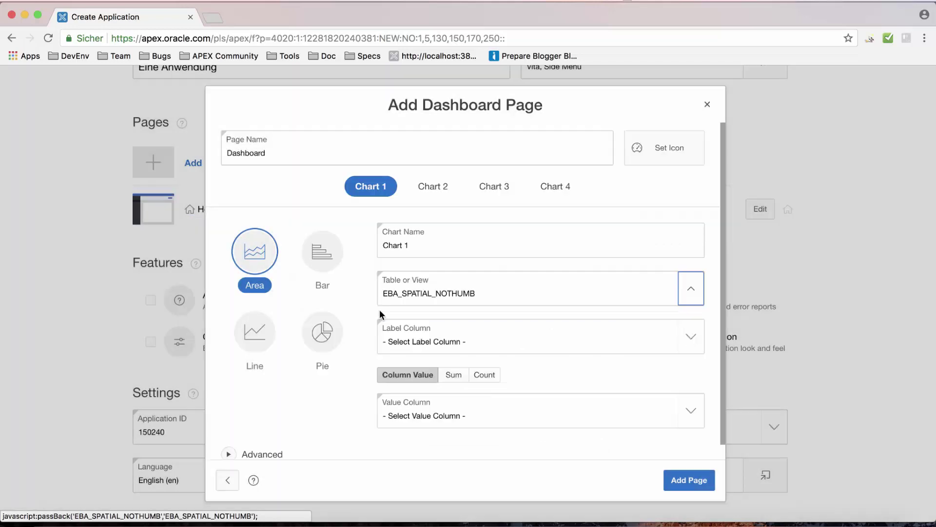
{"action": "left_click", "coordinate": [693, 291]}
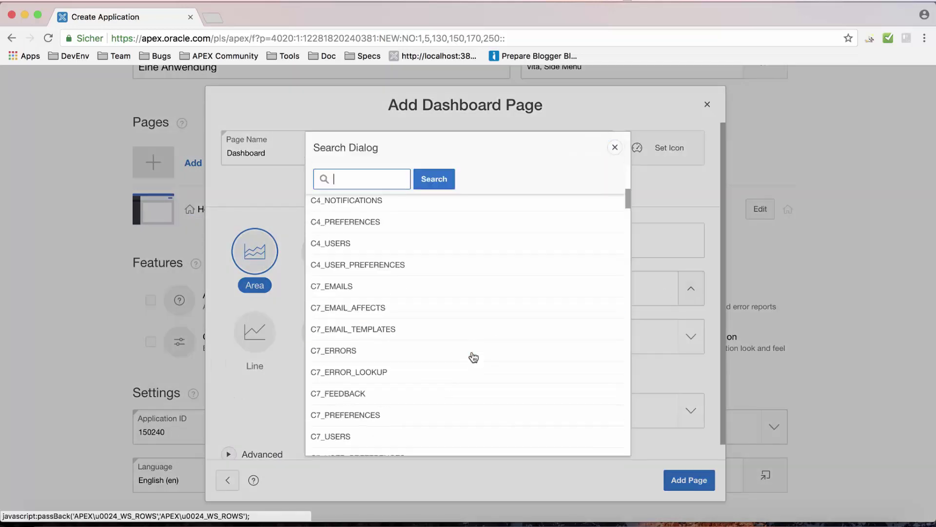
{"action": "scroll", "coordinate": [472, 356], "scroll_direction": "down", "scroll_amount": 15}
{"action": "left_click", "coordinate": [400, 338]}
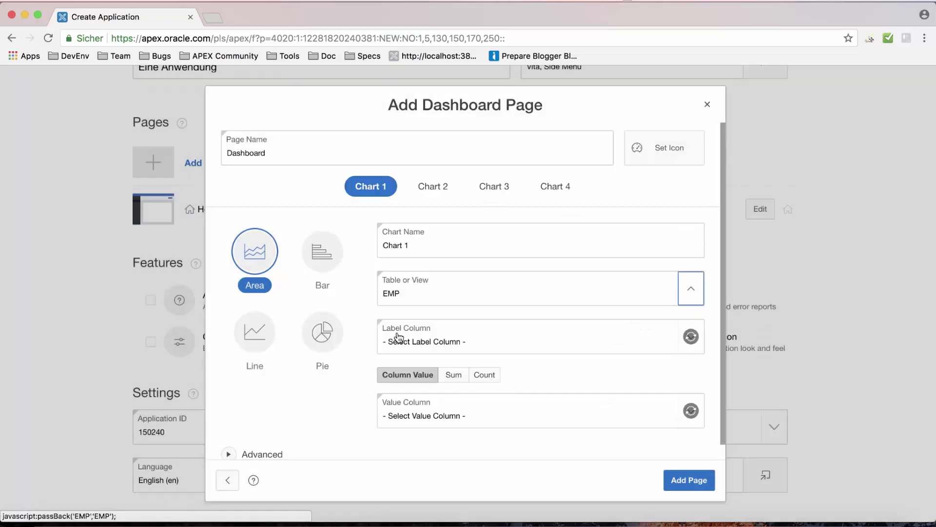
Make Chart 1 a bar chart with ENAME labels and SAL values, and add the page.
{"action": "left_click", "coordinate": [607, 344]}
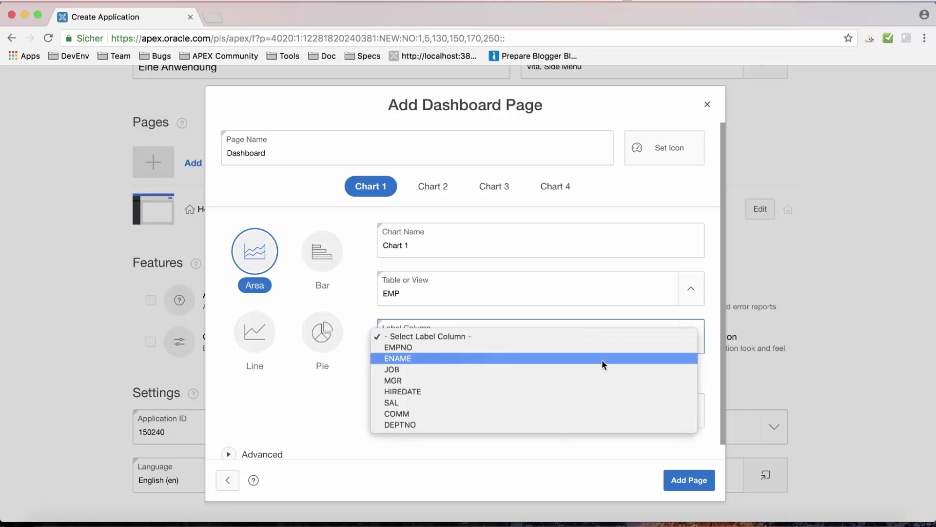
{"action": "left_click", "coordinate": [603, 360]}
{"action": "left_click", "coordinate": [536, 417]}
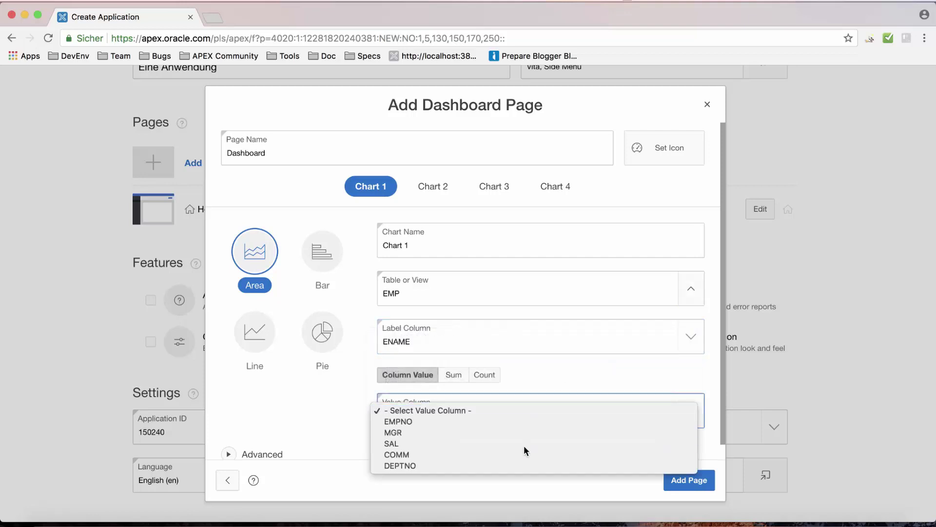
{"action": "left_click", "coordinate": [524, 444]}
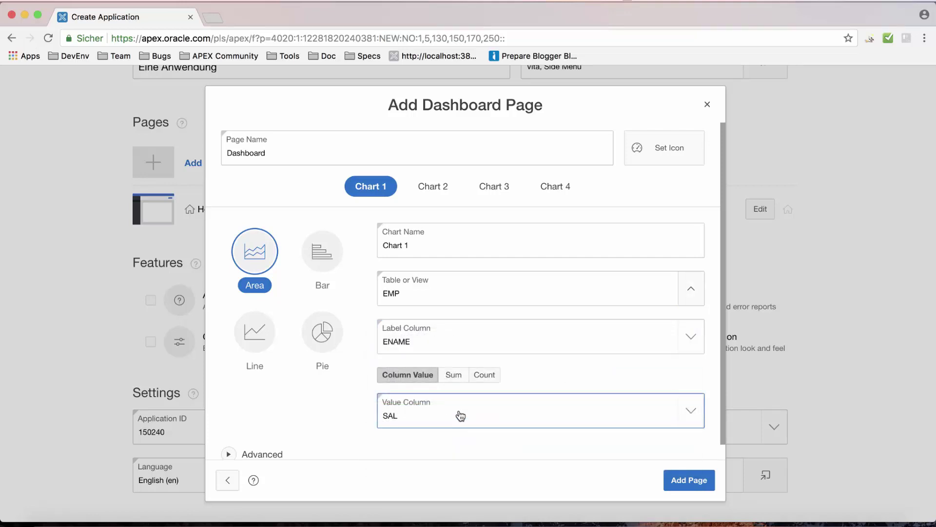
{"action": "left_click", "coordinate": [322, 253]}
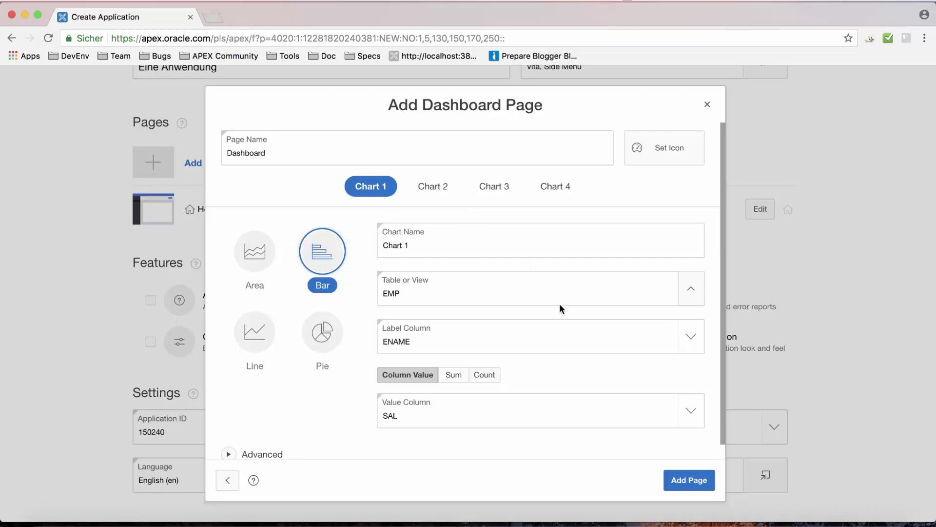
{"action": "left_click", "coordinate": [682, 476]}
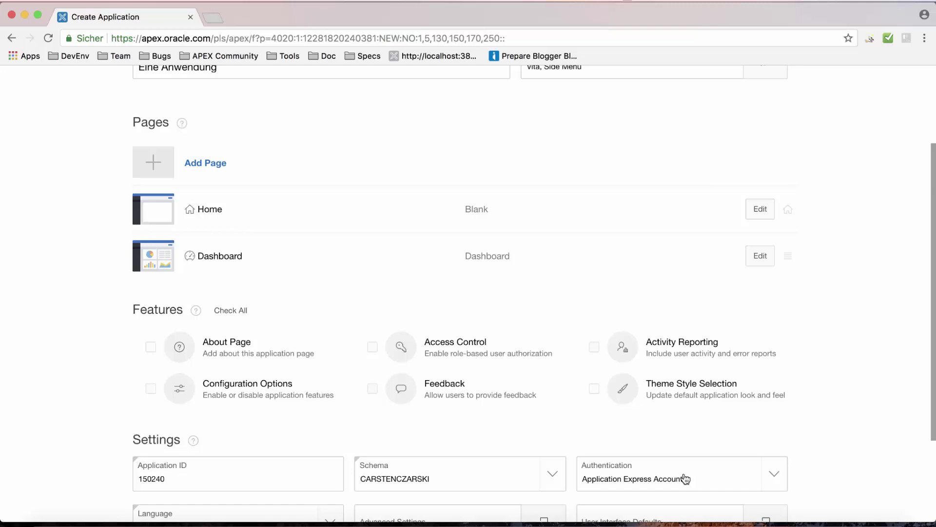
Add a Cards page named 'EMP Cards' based on the EMP table.
{"action": "scroll", "coordinate": [686, 478], "scroll_direction": "down", "scroll_amount": 3}
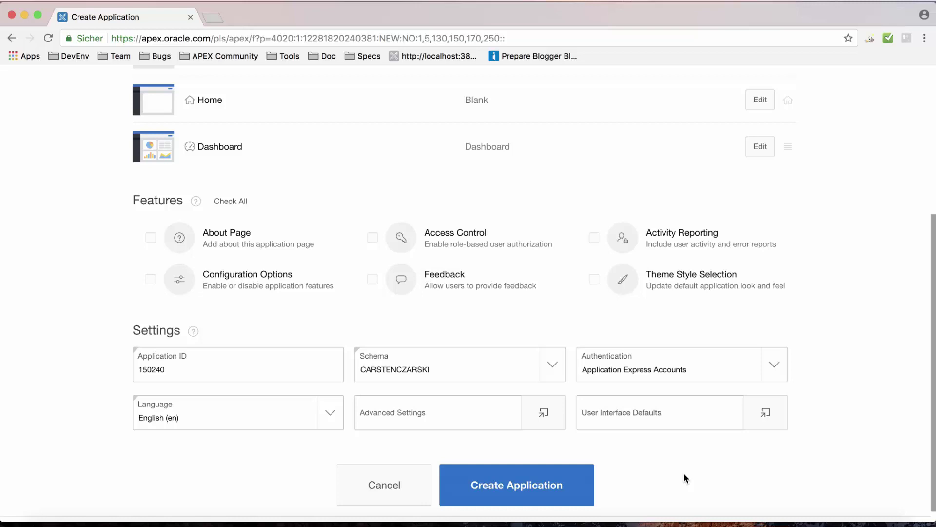
{"action": "scroll", "coordinate": [636, 200], "scroll_direction": "up", "scroll_amount": 3}
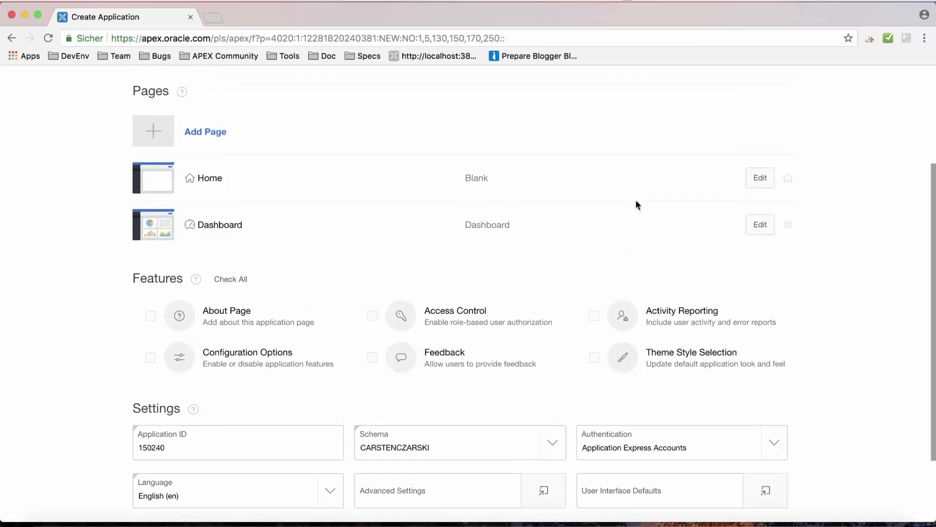
{"action": "left_click", "coordinate": [226, 129]}
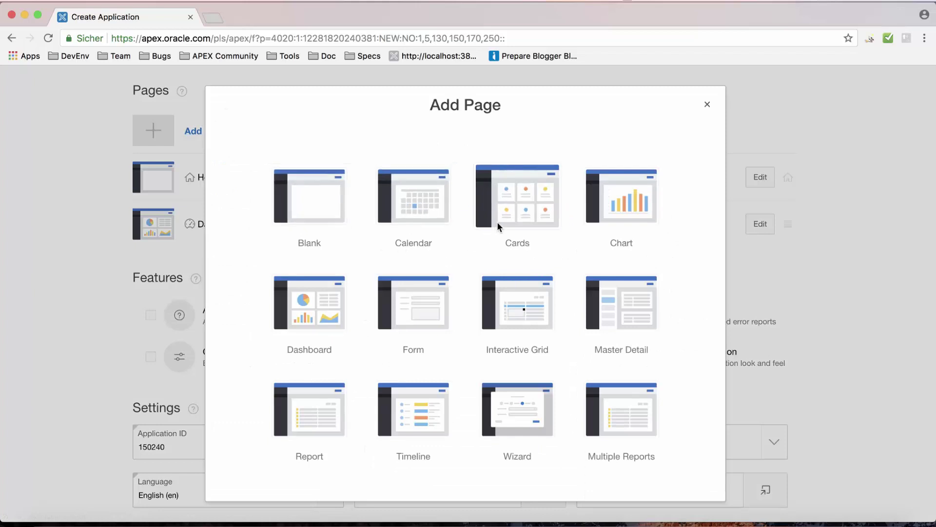
{"action": "left_click", "coordinate": [497, 225]}
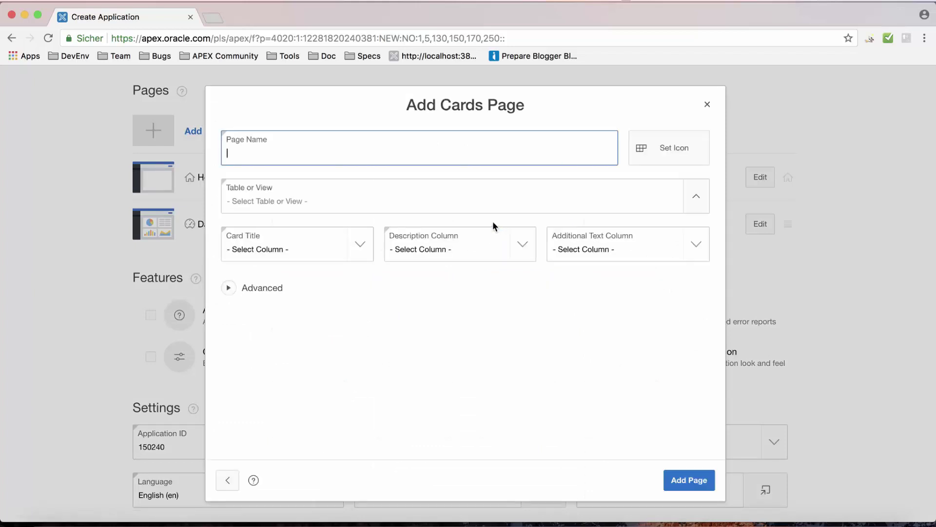
{"action": "type", "text": "EMP Cards"}
{"action": "key", "text": "Tab"}
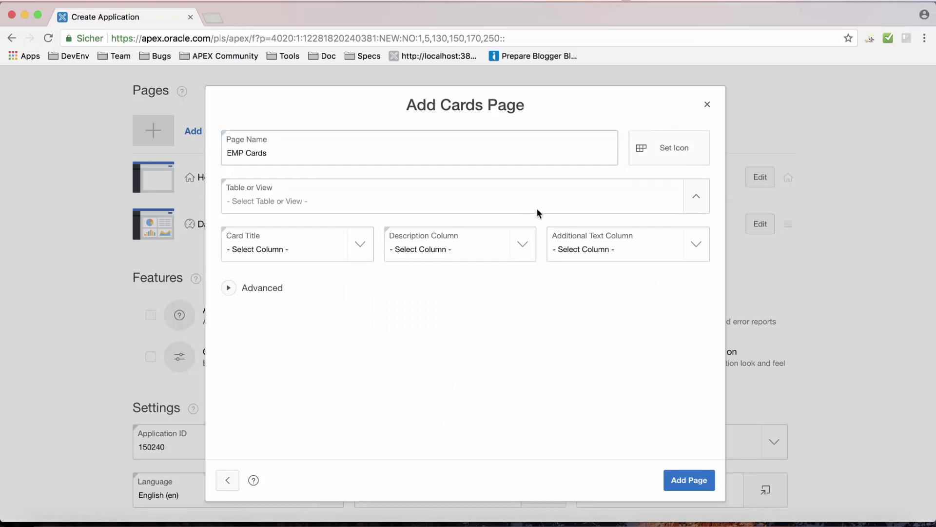
{"action": "left_click", "coordinate": [696, 199]}
{"action": "scroll", "coordinate": [394, 292], "scroll_direction": "down", "scroll_amount": 10}
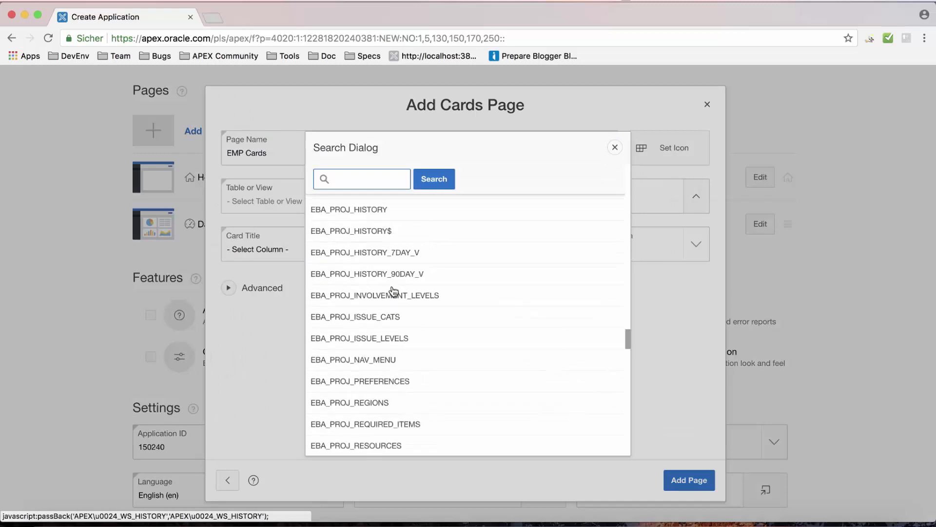
{"action": "scroll", "coordinate": [394, 292], "scroll_direction": "down", "scroll_amount": 15}
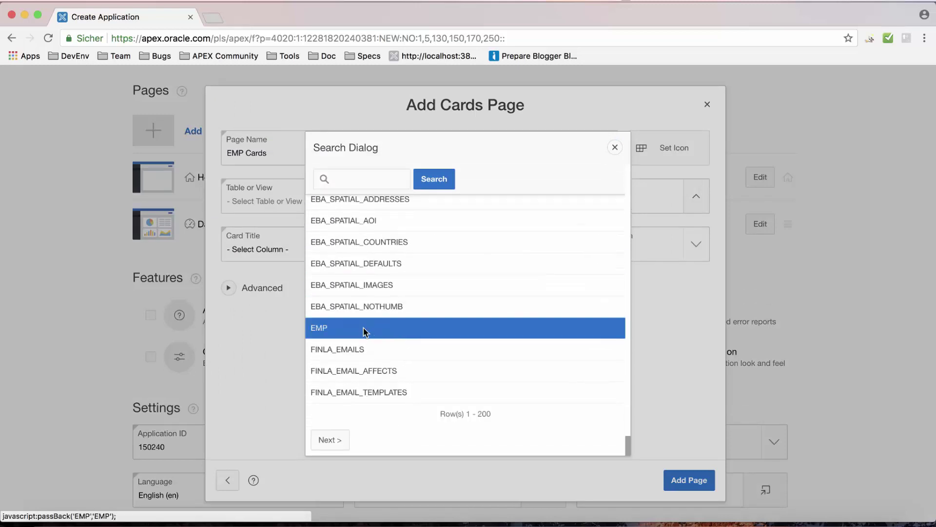
{"action": "left_click", "coordinate": [364, 332]}
Set card title ENAME, description JOB and additional text SAL, then add the page.
{"action": "left_click", "coordinate": [320, 255]}
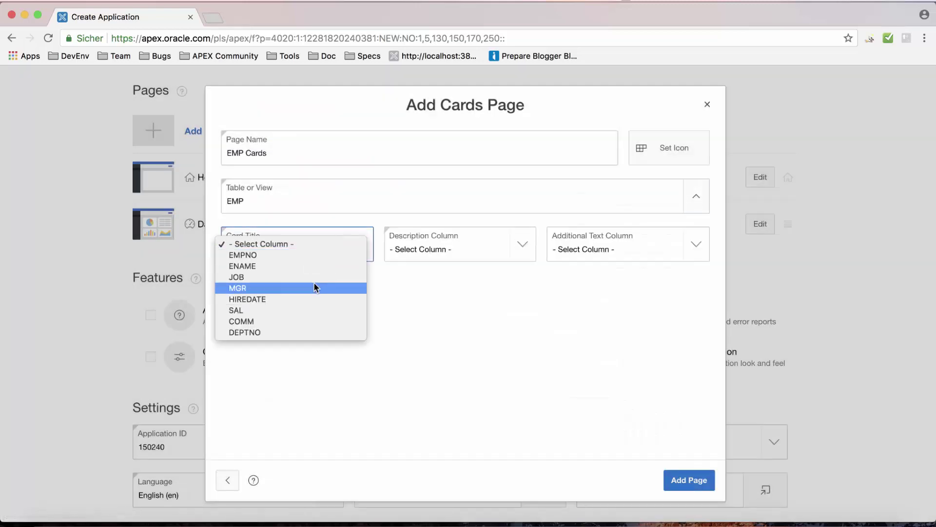
{"action": "left_click", "coordinate": [323, 266]}
{"action": "left_click", "coordinate": [424, 253]}
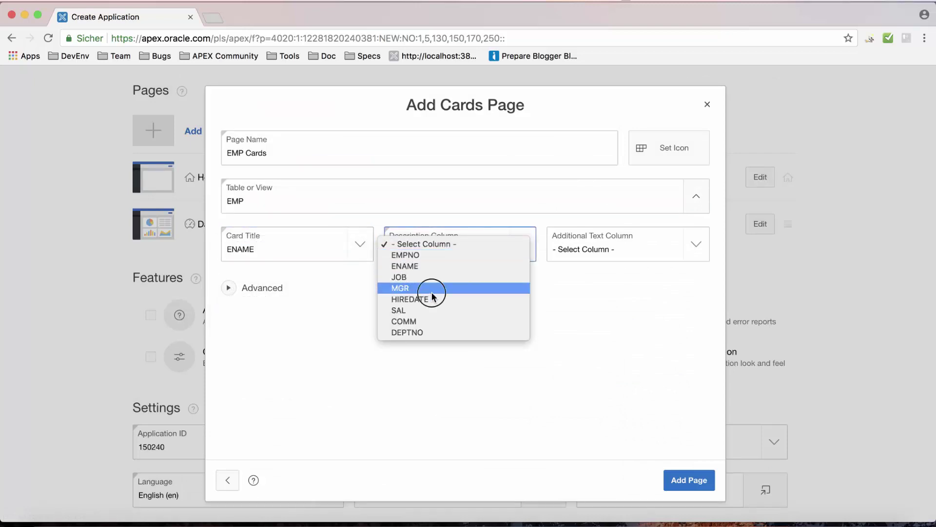
{"action": "left_click", "coordinate": [432, 292]}
{"action": "left_click", "coordinate": [429, 249]}
{"action": "left_click", "coordinate": [428, 233]}
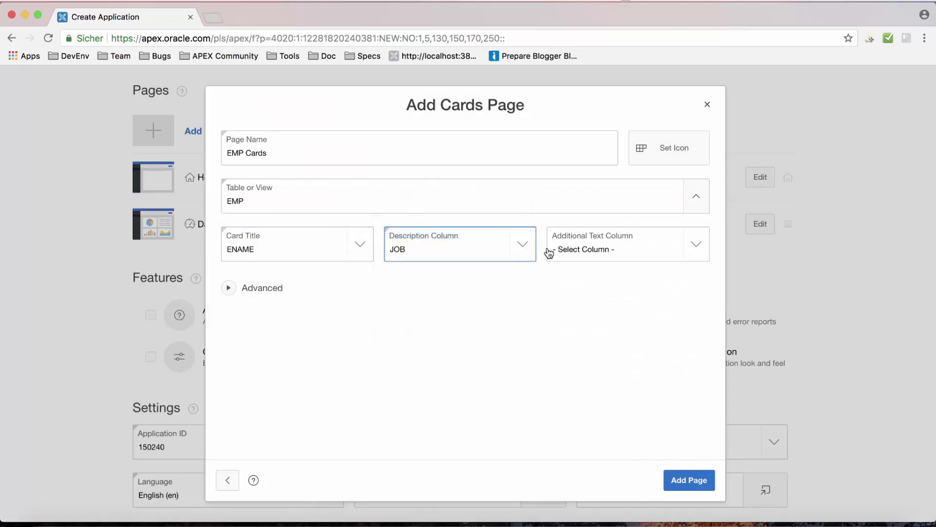
{"action": "left_click", "coordinate": [586, 250]}
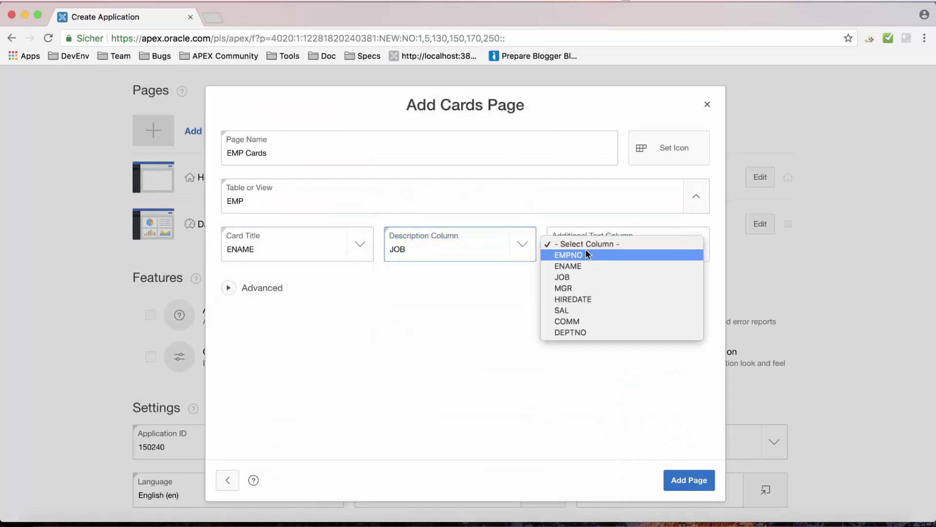
{"action": "left_click", "coordinate": [606, 310]}
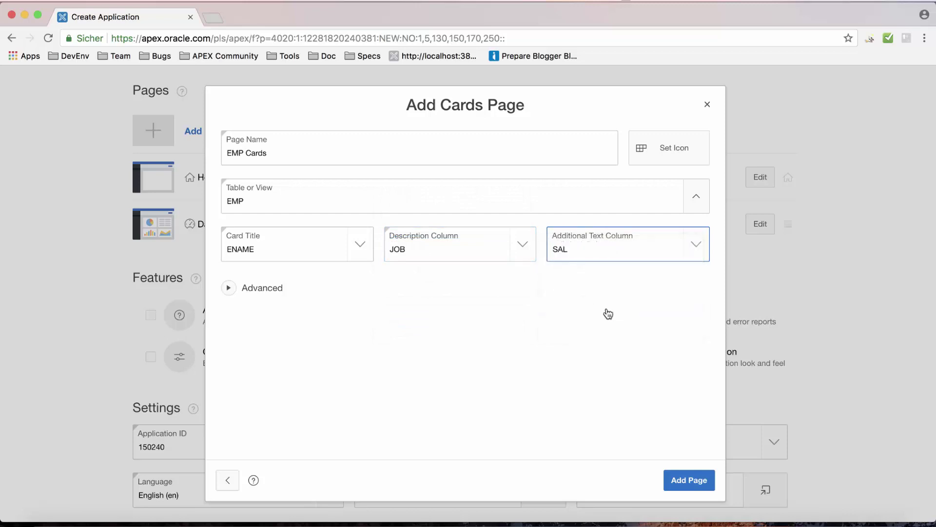
{"action": "left_click", "coordinate": [694, 491]}
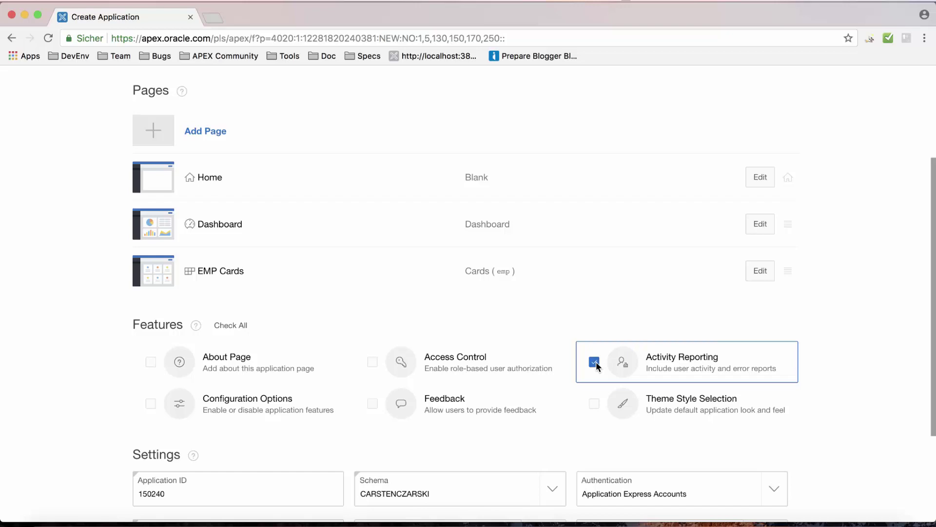
Enable Theme Style Selection, create application 150240, and run it to its sign-in page.
{"action": "left_click", "coordinate": [596, 406]}
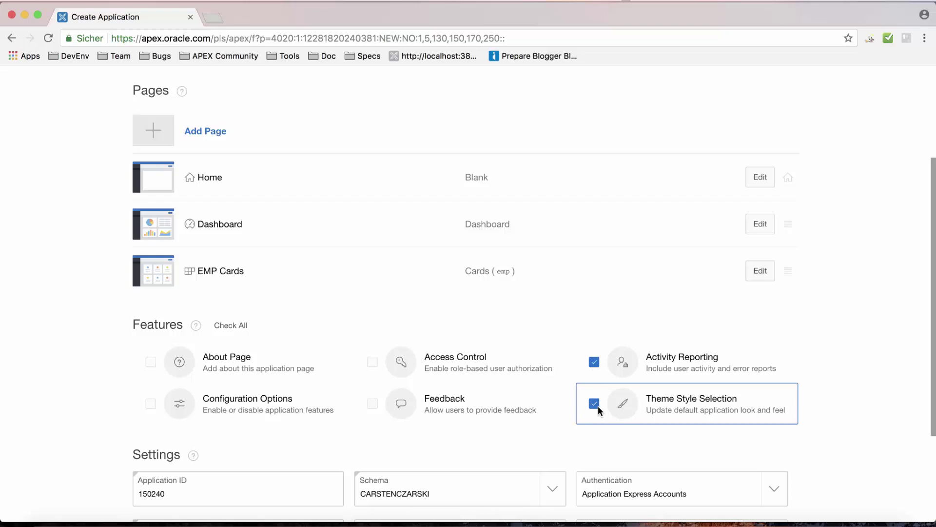
{"action": "scroll", "coordinate": [643, 393], "scroll_direction": "down", "scroll_amount": 3}
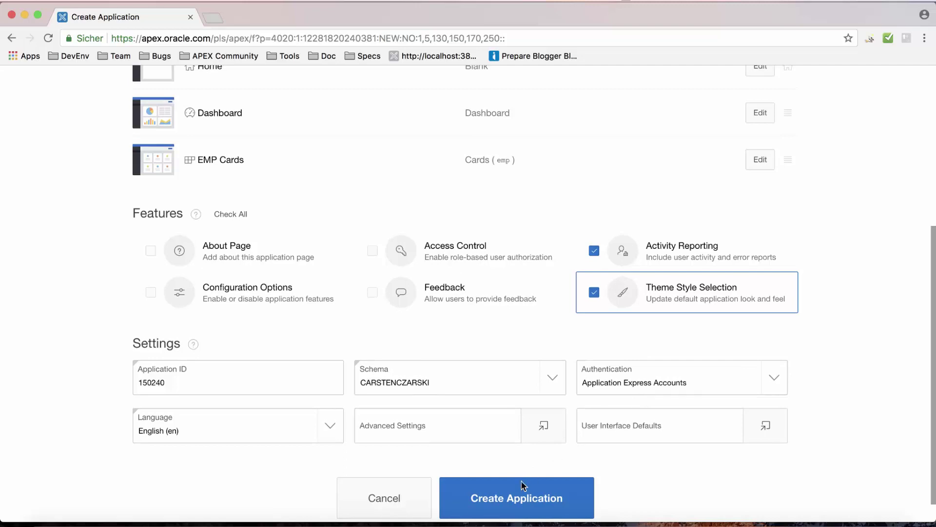
{"action": "left_click", "coordinate": [516, 495]}
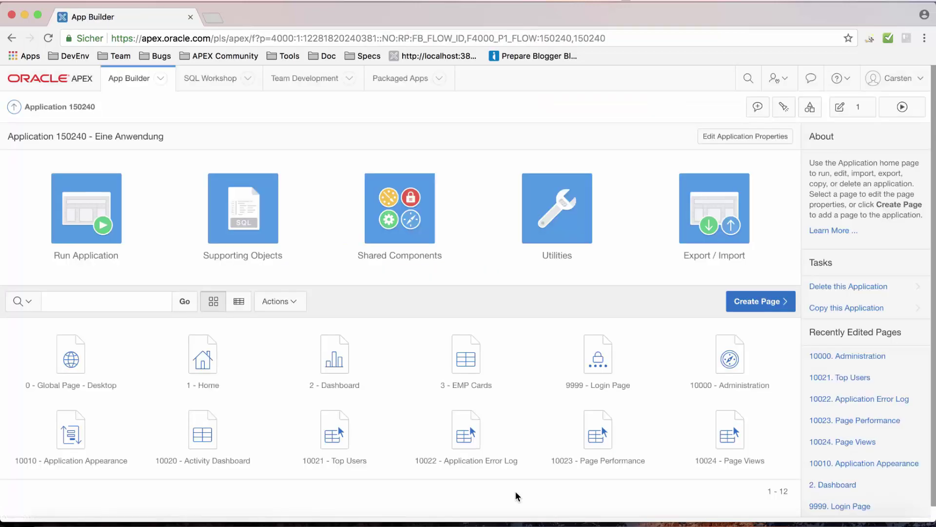
{"action": "left_click", "coordinate": [125, 173]}
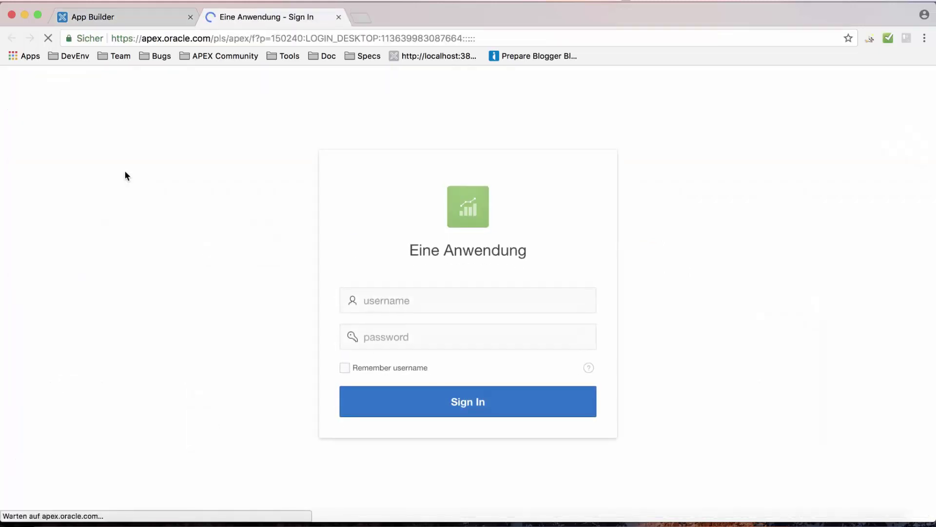
{"action": "double_click", "coordinate": [413, 307]}
Log into Eine Anwendung with the user's username and password.
{"action": "type", "text": "carsten"}
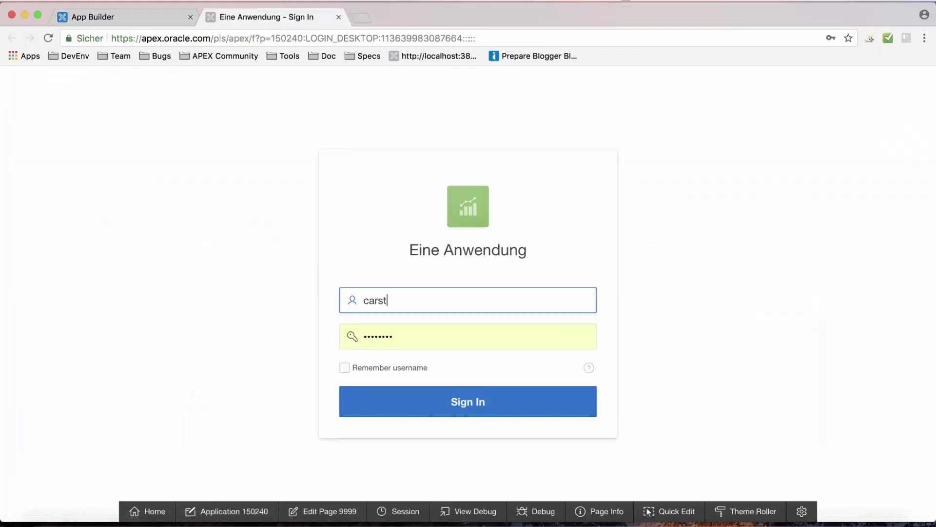
{"action": "key", "text": "Tab"}
{"action": "type", "text": "c*******"}
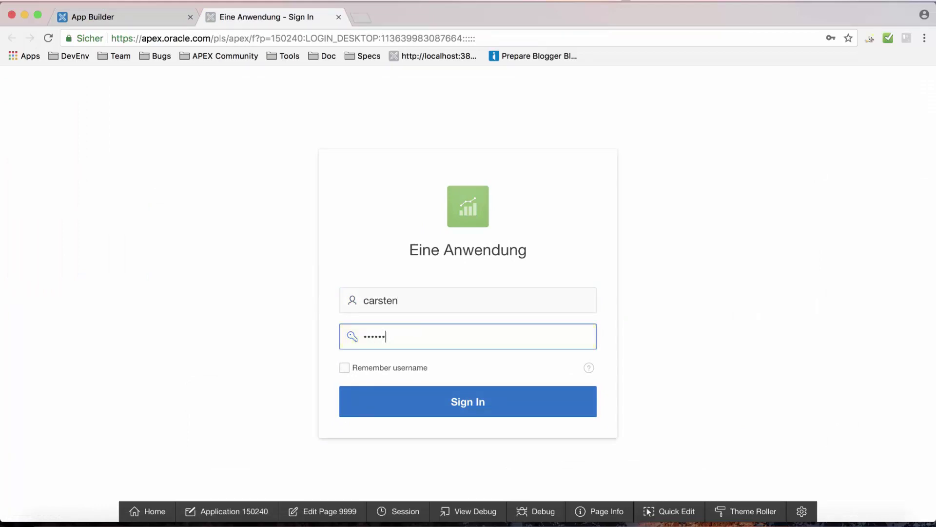
{"action": "key", "text": "Return"}
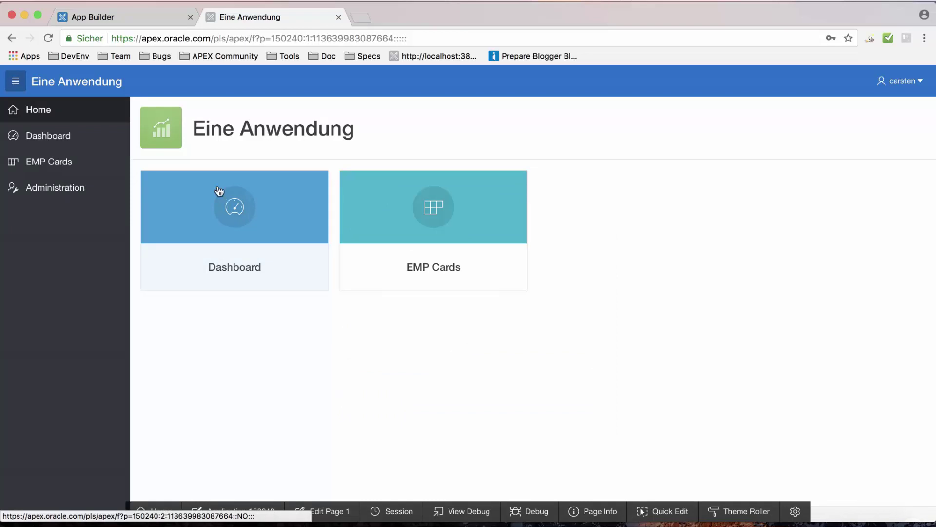
View the Dashboard charts and the EMP Cards page, then go to Administration.
{"action": "left_click", "coordinate": [86, 135]}
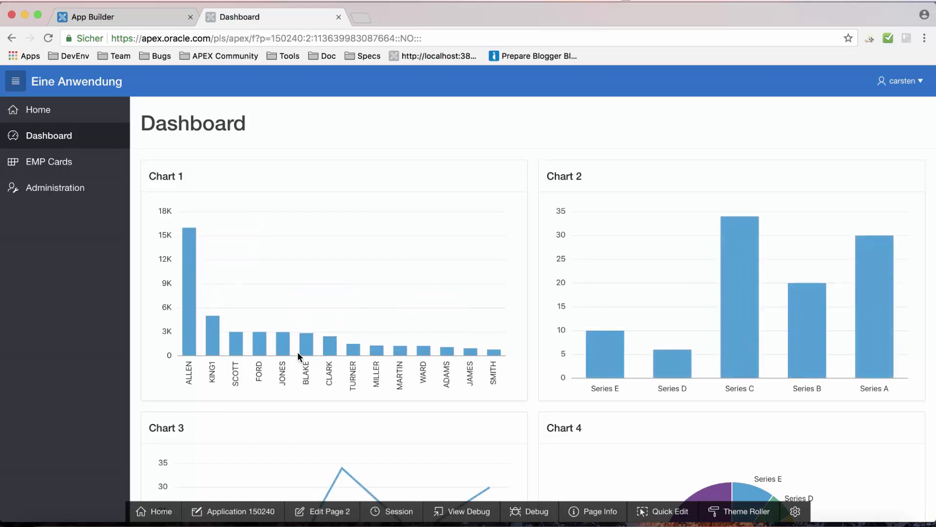
{"action": "mouse_move", "coordinate": [614, 341]}
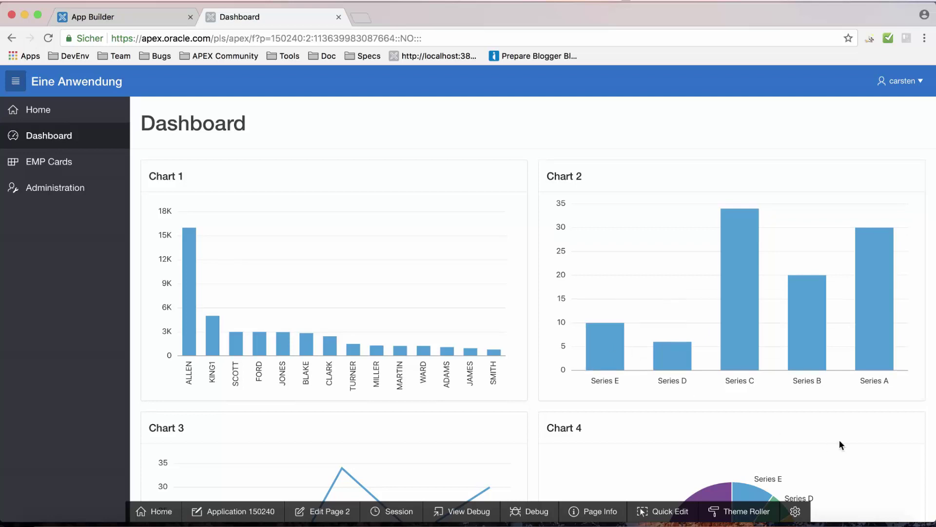
{"action": "scroll", "coordinate": [850, 441], "scroll_direction": "down", "scroll_amount": 5}
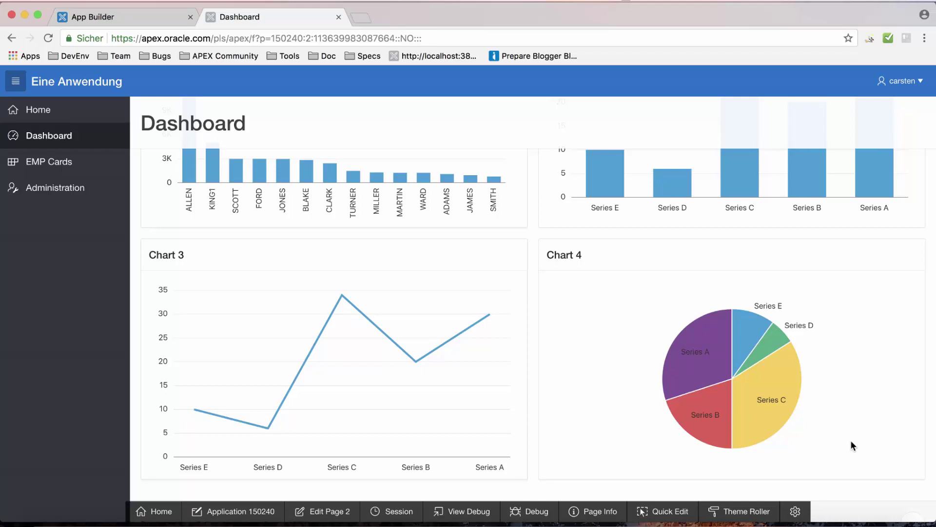
{"action": "scroll", "coordinate": [773, 385], "scroll_direction": "up", "scroll_amount": 2}
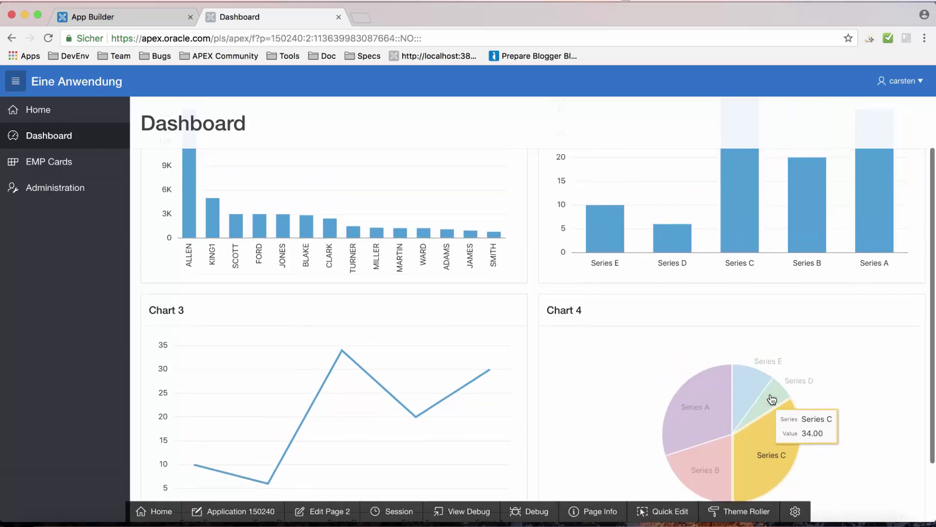
{"action": "left_click", "coordinate": [56, 156]}
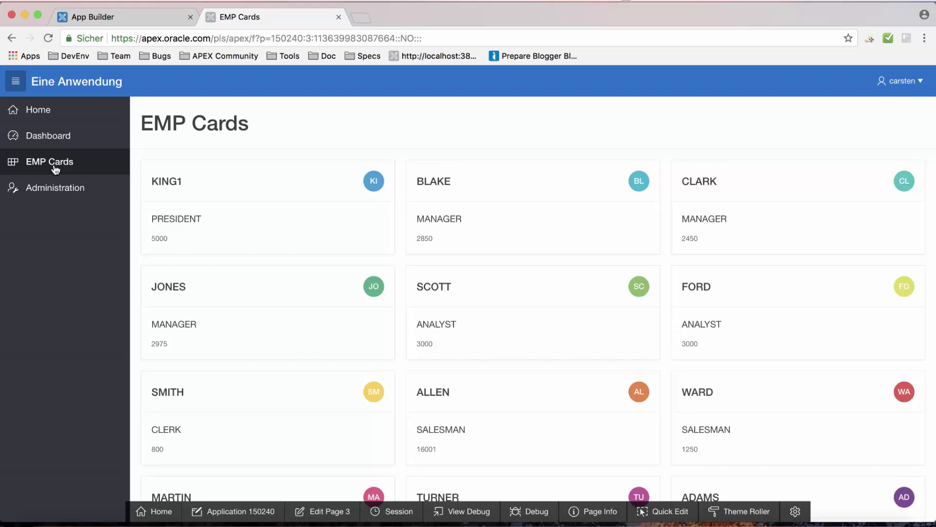
{"action": "left_click", "coordinate": [62, 187]}
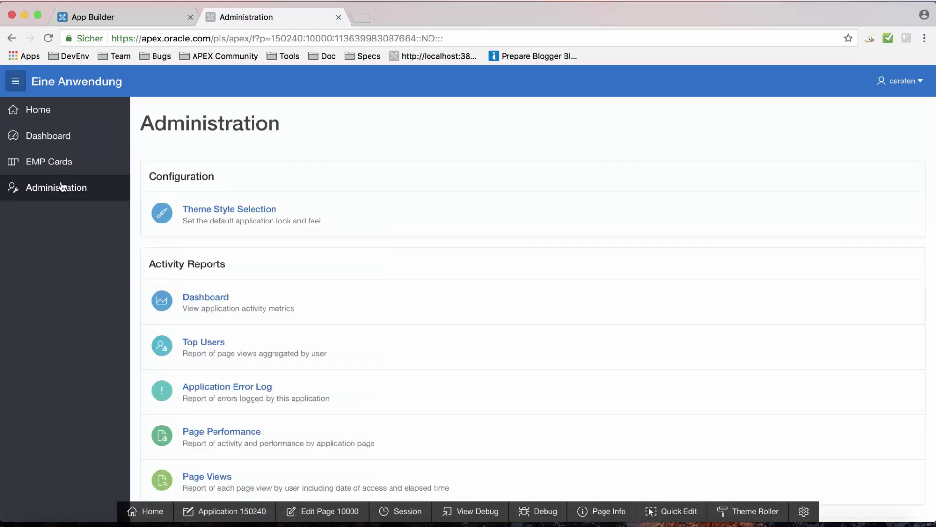
Set the theme style to Vita - Red, allow end-user style choice, and apply changes.
{"action": "left_click", "coordinate": [215, 213]}
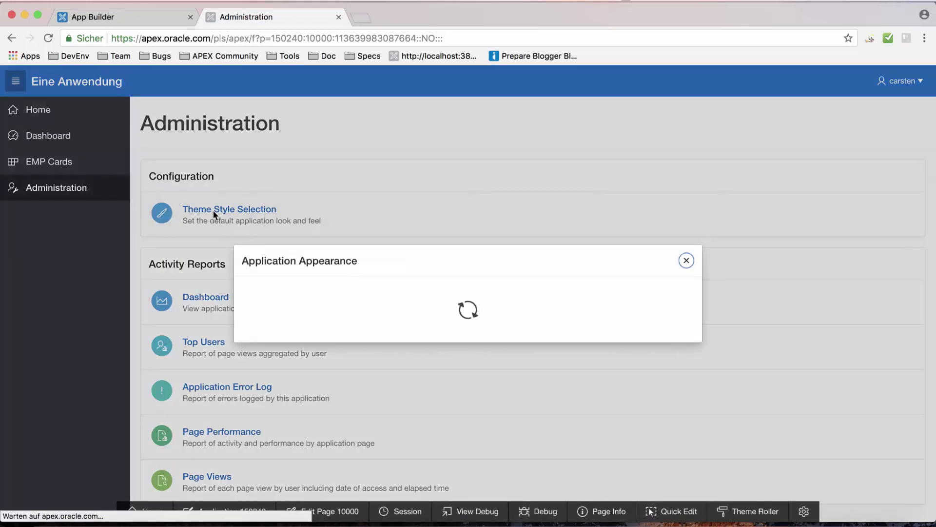
{"action": "left_click", "coordinate": [514, 251]}
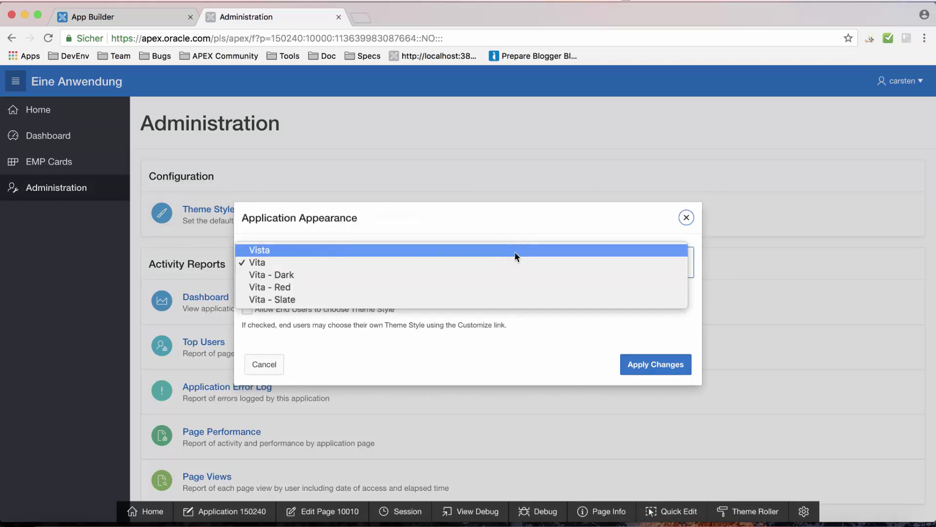
{"action": "left_click", "coordinate": [393, 285]}
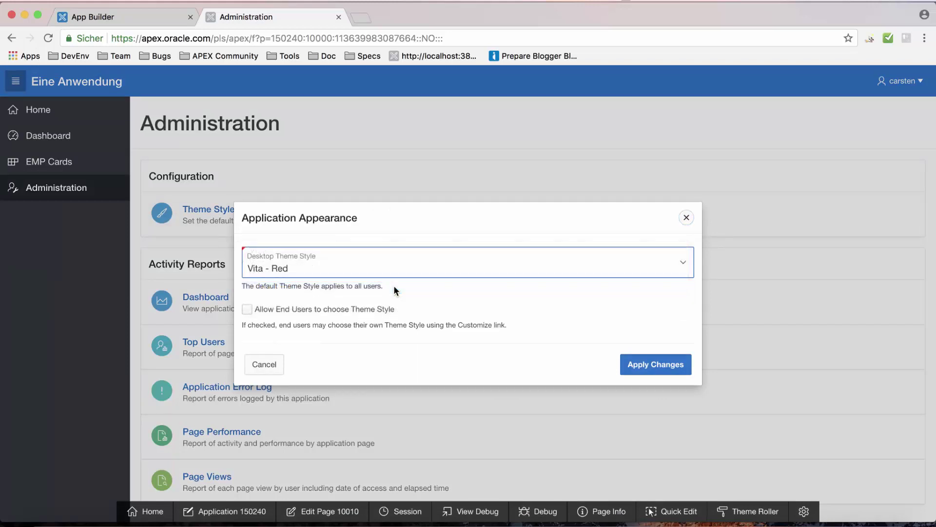
{"action": "left_click", "coordinate": [247, 309]}
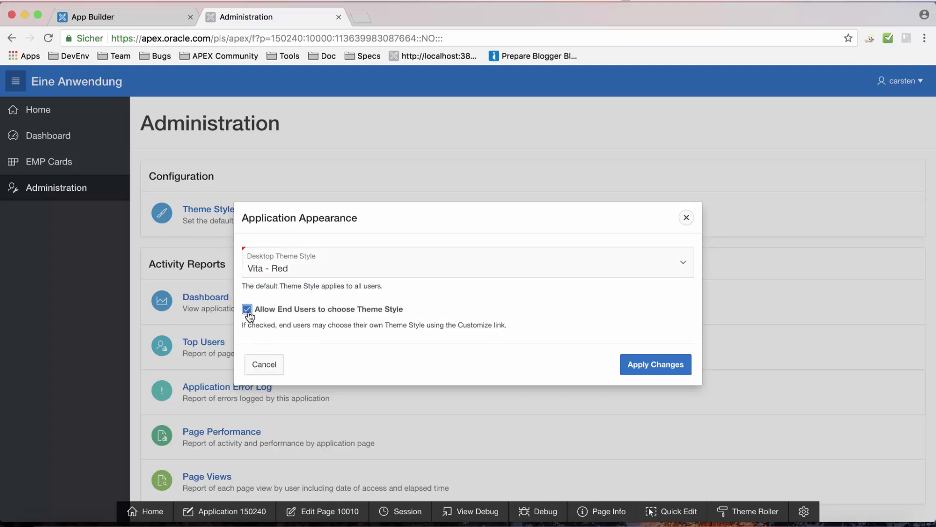
{"action": "left_click", "coordinate": [668, 371]}
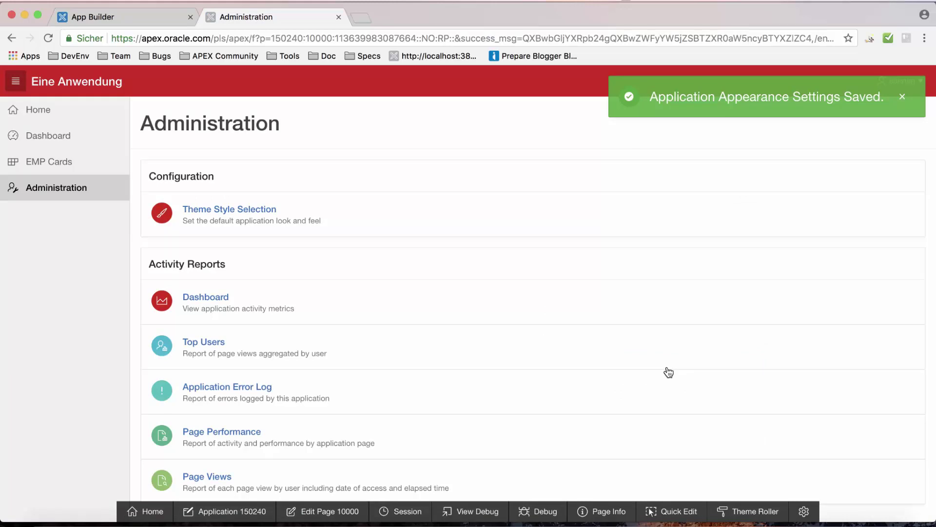
{"action": "scroll", "coordinate": [573, 327], "scroll_direction": "down", "scroll_amount": 2}
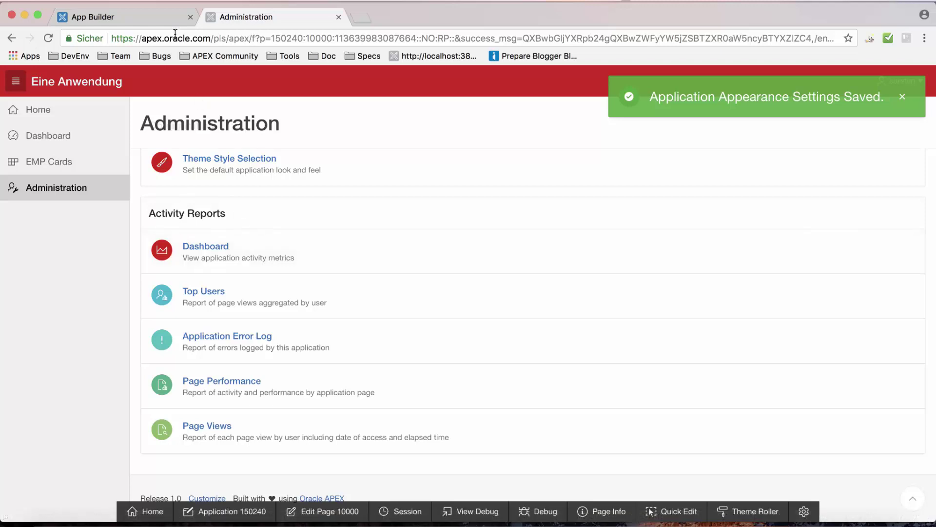
Return to the App Builder tab showing application 150240's 12 pages.
{"action": "left_click", "coordinate": [160, 24]}
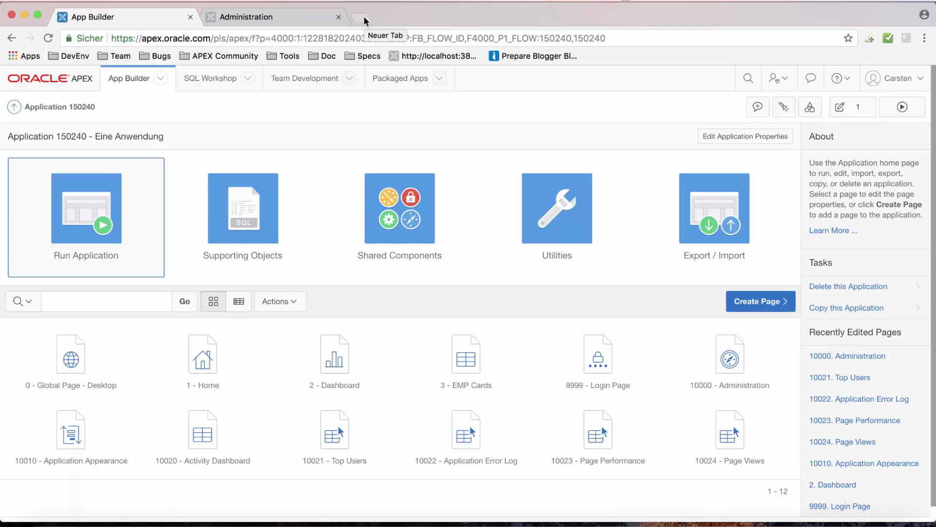
Load the USGS all_day.geojson earthquake feed in a new tab, select its URL, and return to App Builder.
{"action": "left_click", "coordinate": [364, 18]}
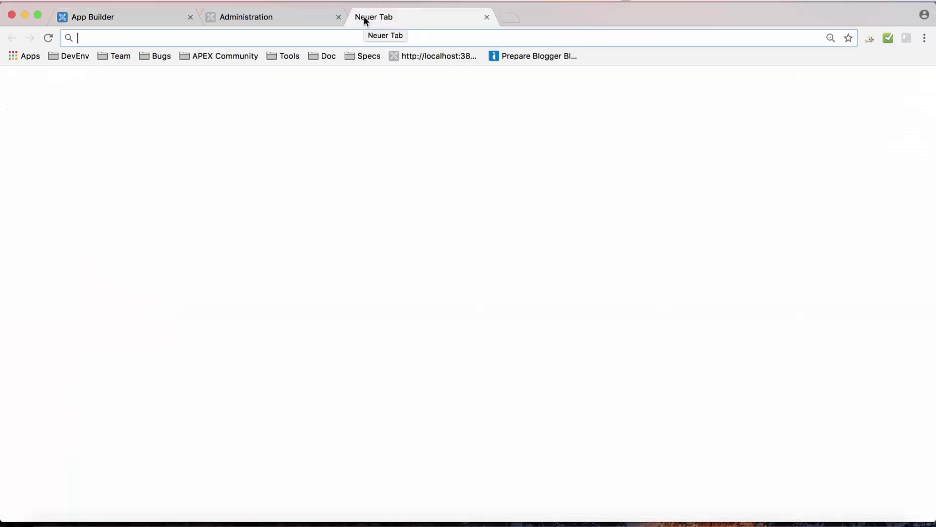
{"action": "type", "text": "usgs"}
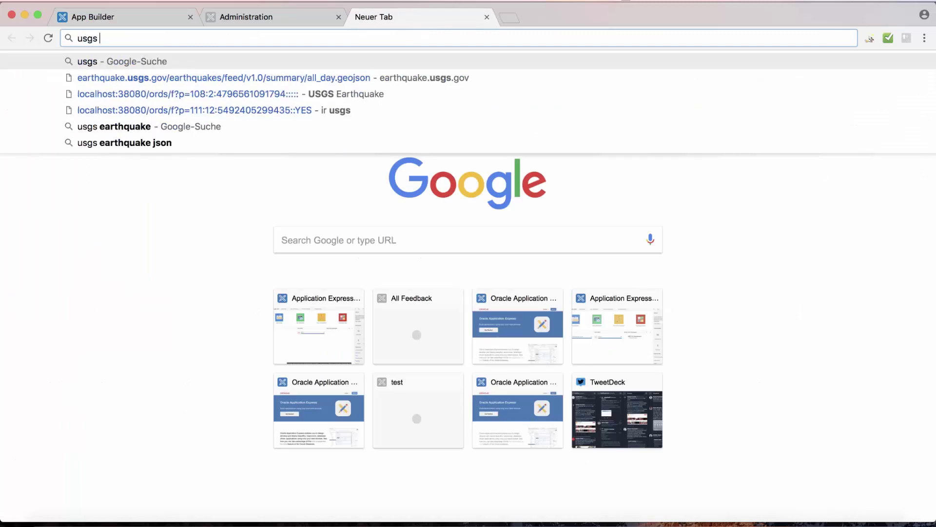
{"action": "key", "text": "Down"}
{"action": "key", "text": "Return"}
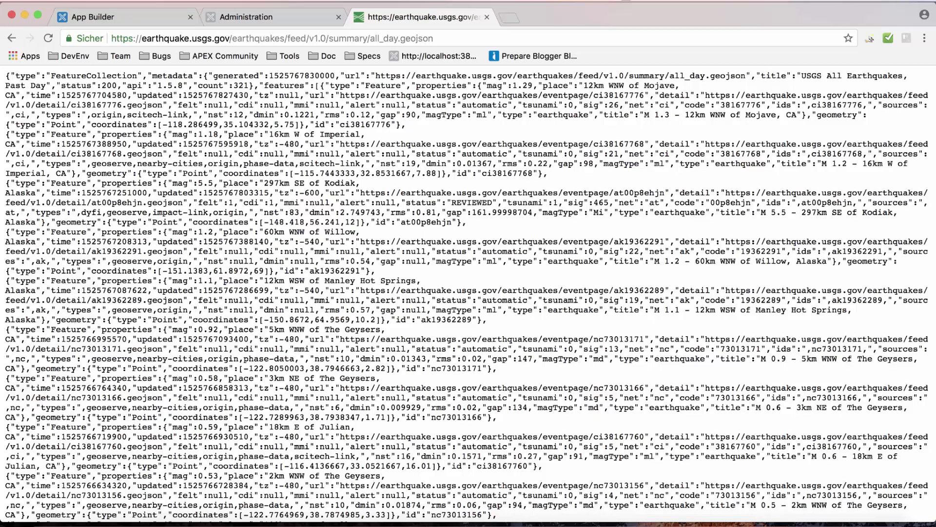
{"action": "left_click", "coordinate": [436, 40]}
{"action": "key", "text": "super+c"}
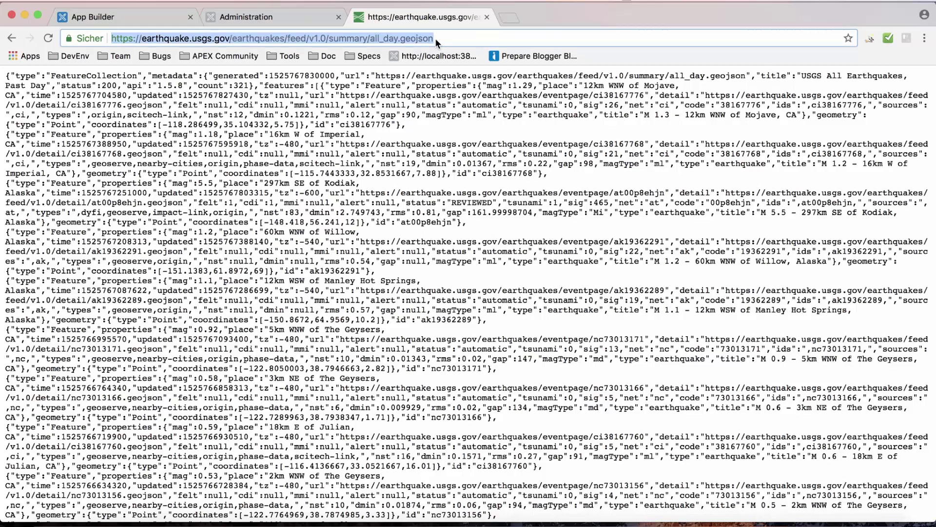
{"action": "left_click", "coordinate": [140, 19]}
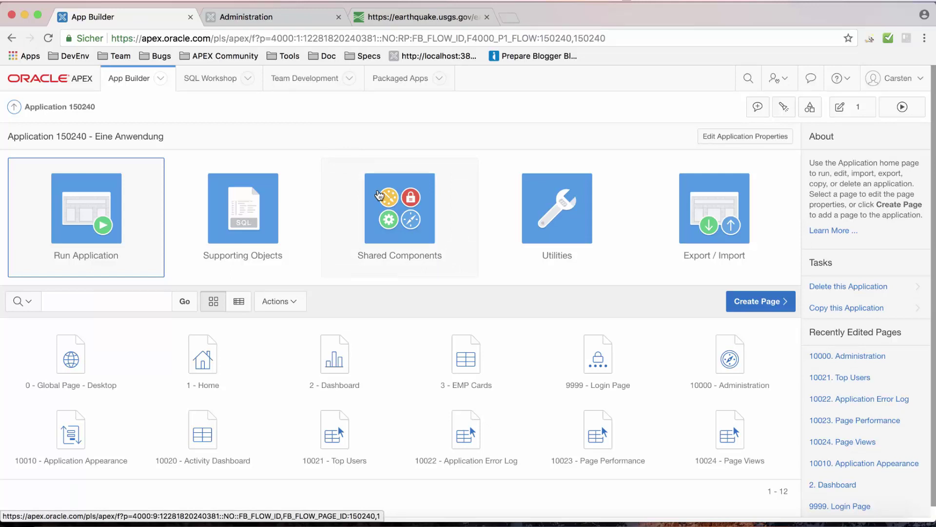
Start a new module from Shared Components > Web Source Modules.
{"action": "left_click", "coordinate": [421, 236]}
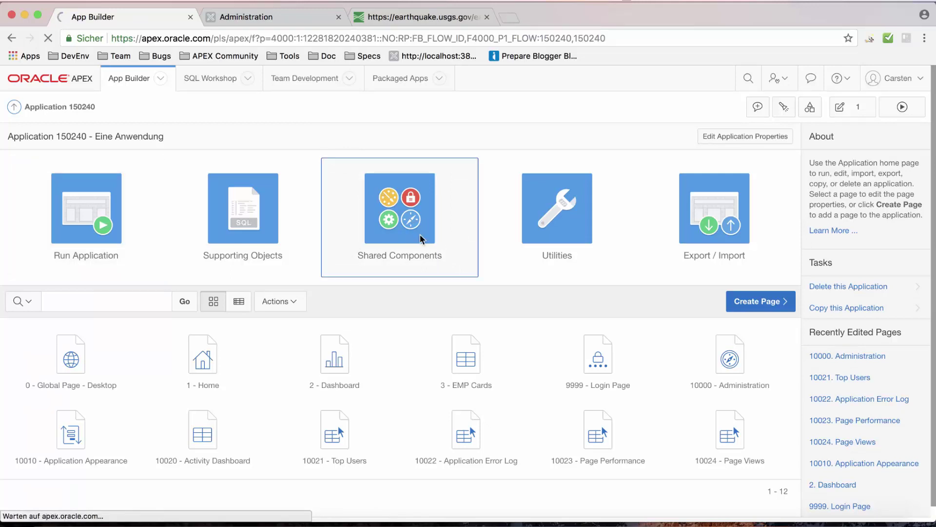
{"action": "scroll", "coordinate": [420, 236], "scroll_direction": "down", "scroll_amount": 3}
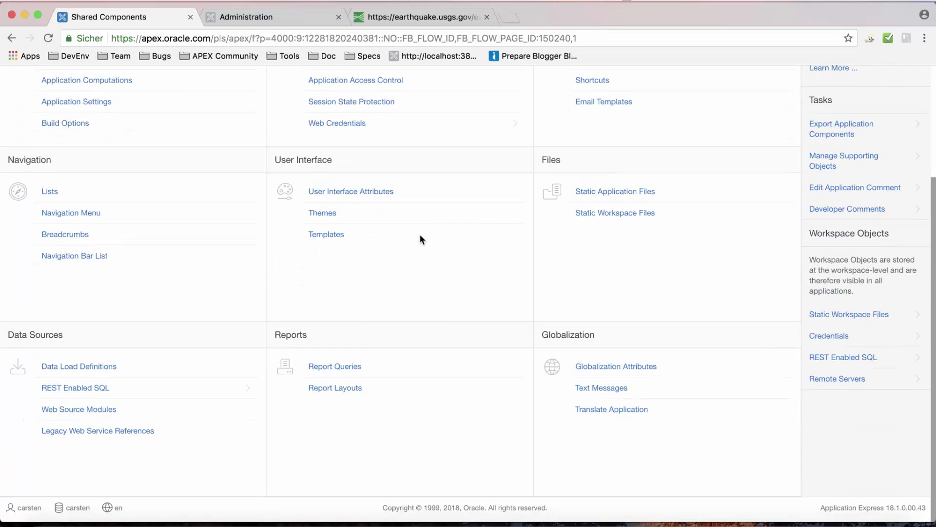
{"action": "left_click", "coordinate": [119, 418]}
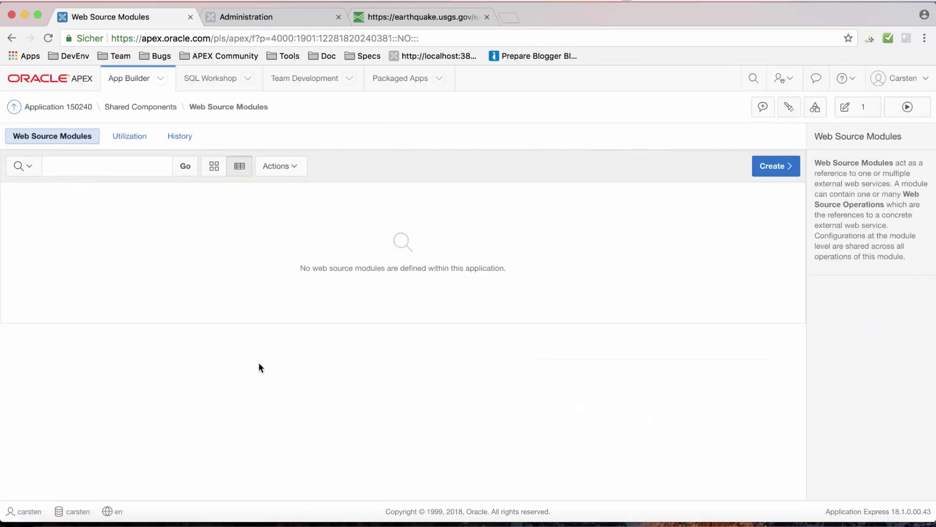
{"action": "left_click", "coordinate": [774, 168]}
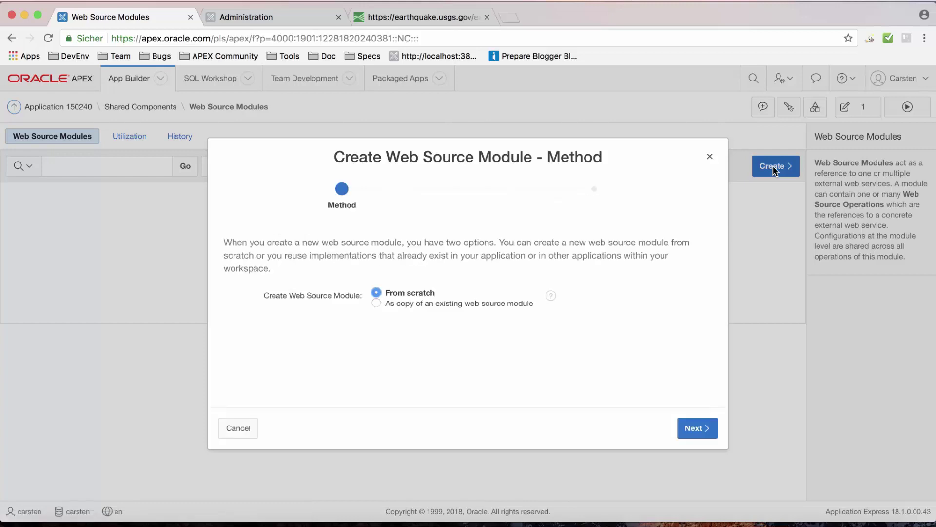
Build the module from scratch, naming it USGS with the pasted all_day.geojson feed URL.
{"action": "left_click", "coordinate": [698, 427]}
{"action": "left_click", "coordinate": [460, 265]}
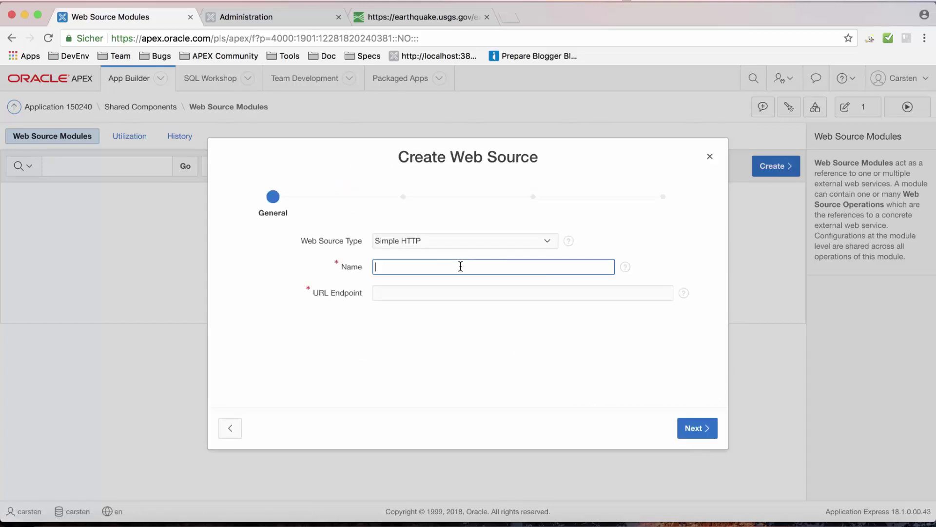
{"action": "type", "text": "USGS"}
{"action": "key", "text": "Tab"}
{"action": "key", "text": "super+v"}
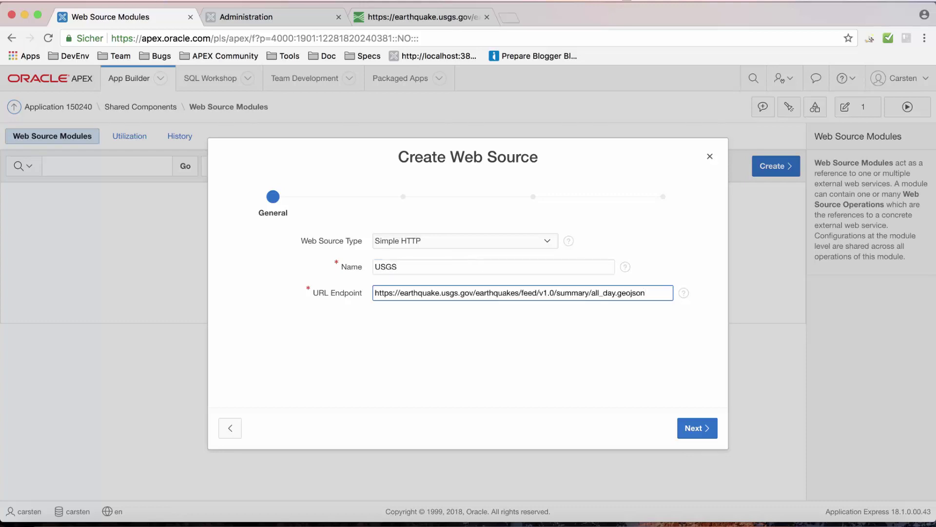
Keep the USGS remote server with no authentication and discover the feed structure.
{"action": "left_click", "coordinate": [698, 428]}
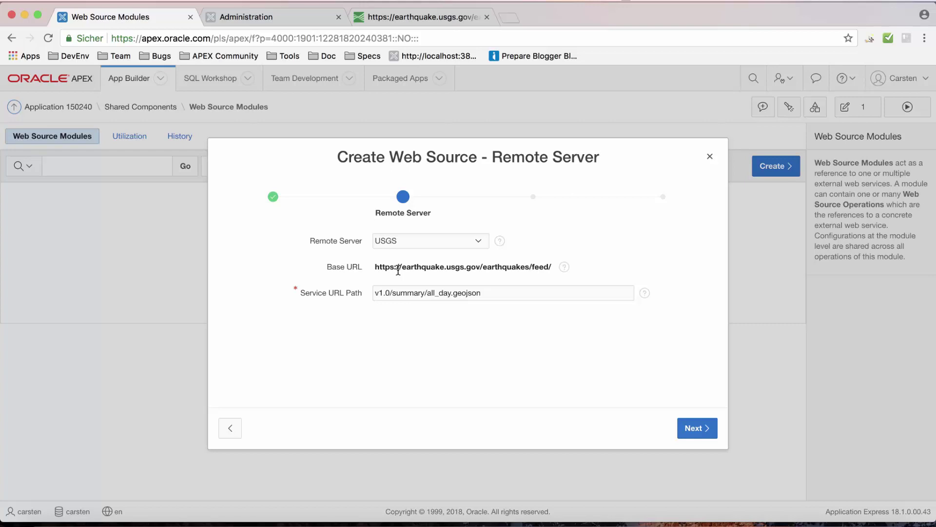
{"action": "left_click", "coordinate": [697, 429]}
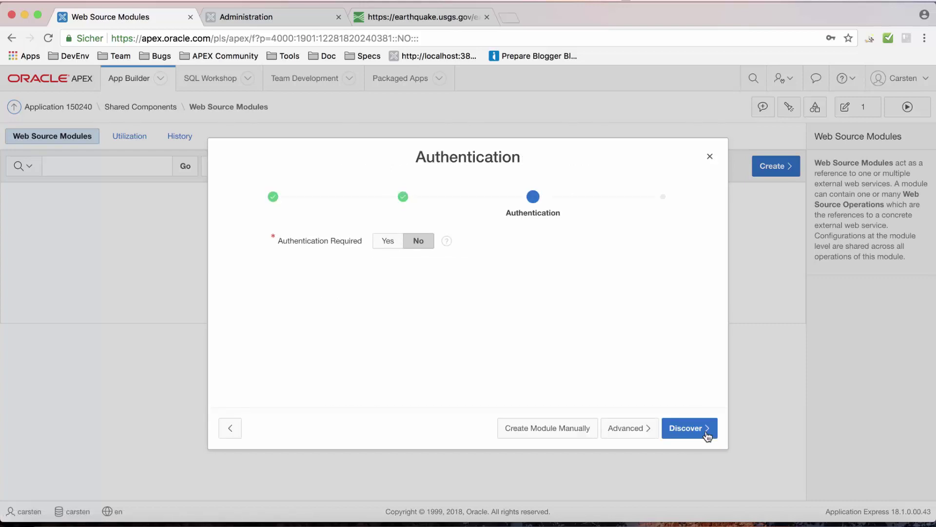
{"action": "left_click", "coordinate": [707, 435]}
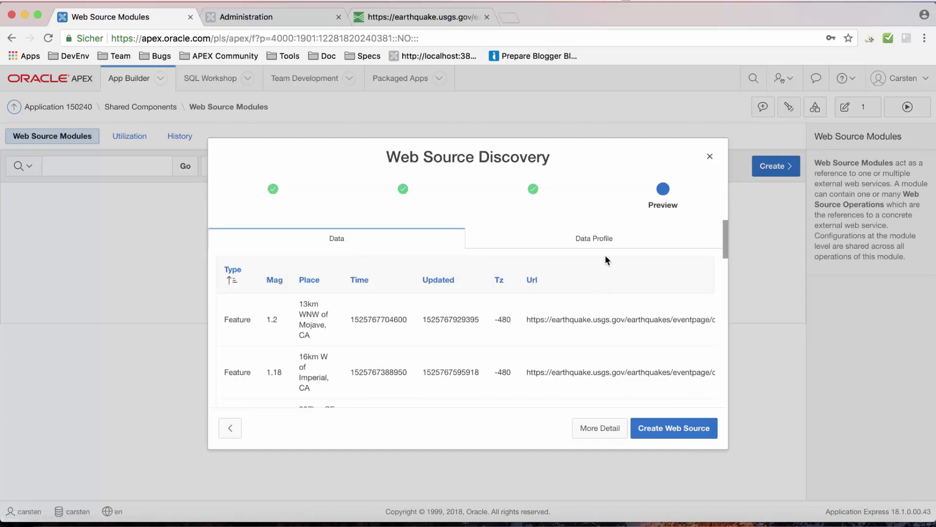
Review the discovered Data Profile columns, then create the USGS web source module.
{"action": "left_click", "coordinate": [607, 239]}
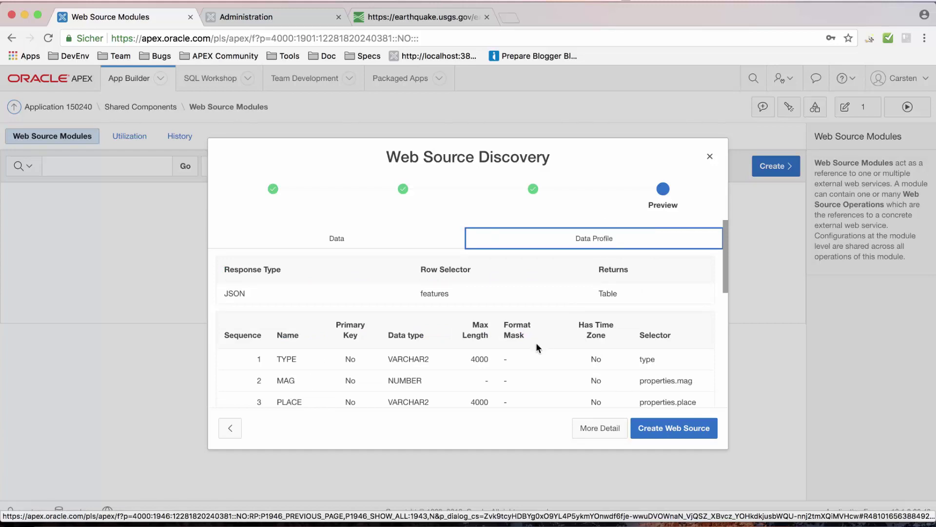
{"action": "scroll", "coordinate": [537, 342], "scroll_direction": "down", "scroll_amount": 5}
{"action": "scroll", "coordinate": [537, 347], "scroll_direction": "down", "scroll_amount": 4}
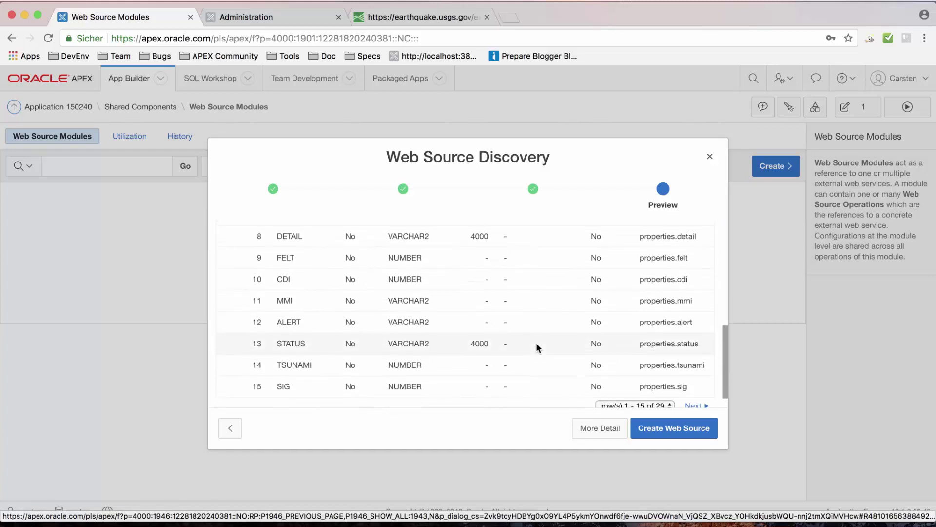
{"action": "scroll", "coordinate": [537, 342], "scroll_direction": "up", "scroll_amount": 8}
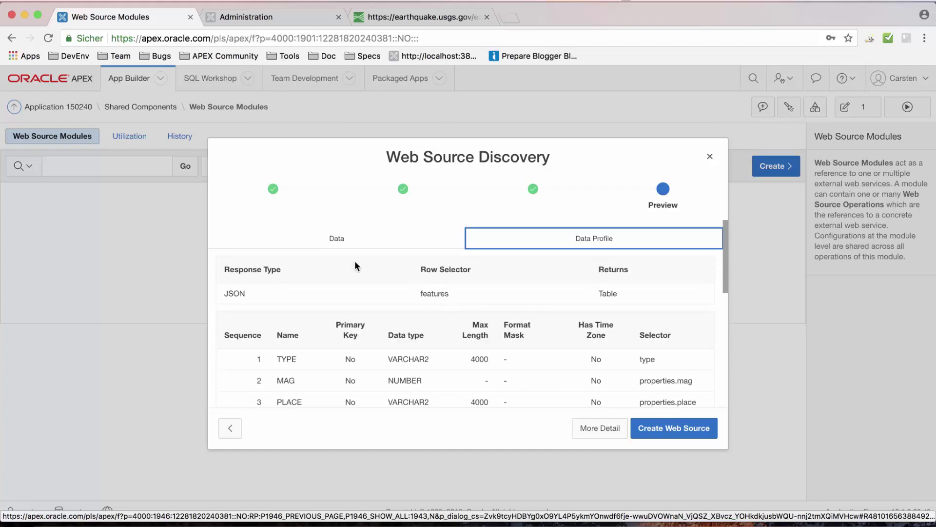
{"action": "left_click", "coordinate": [331, 242]}
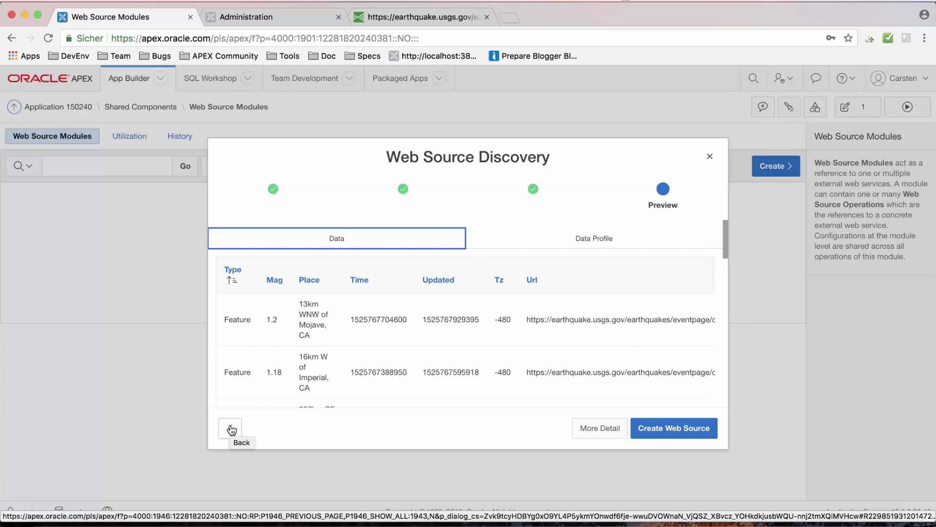
{"action": "left_click", "coordinate": [659, 438]}
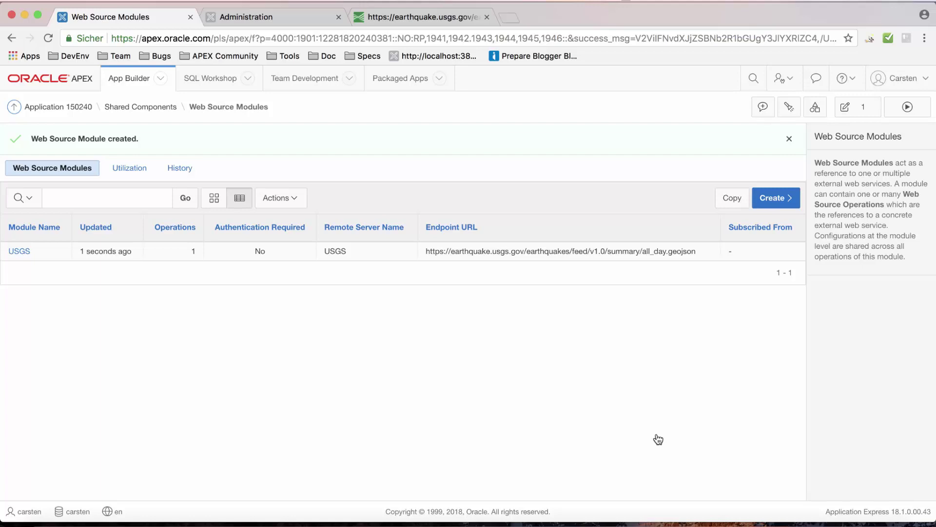
From Application 150240, start creating a new Interactive Report page.
{"action": "left_click", "coordinate": [88, 108]}
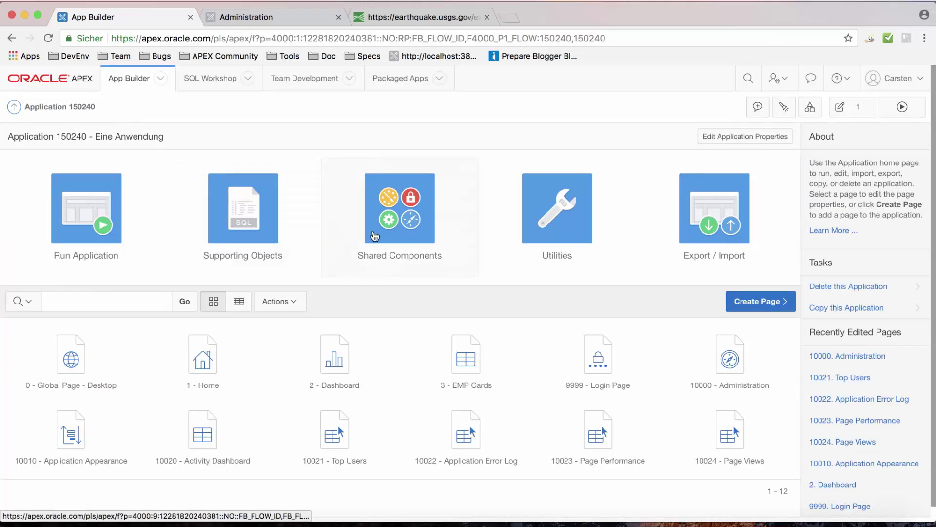
{"action": "left_click", "coordinate": [754, 303]}
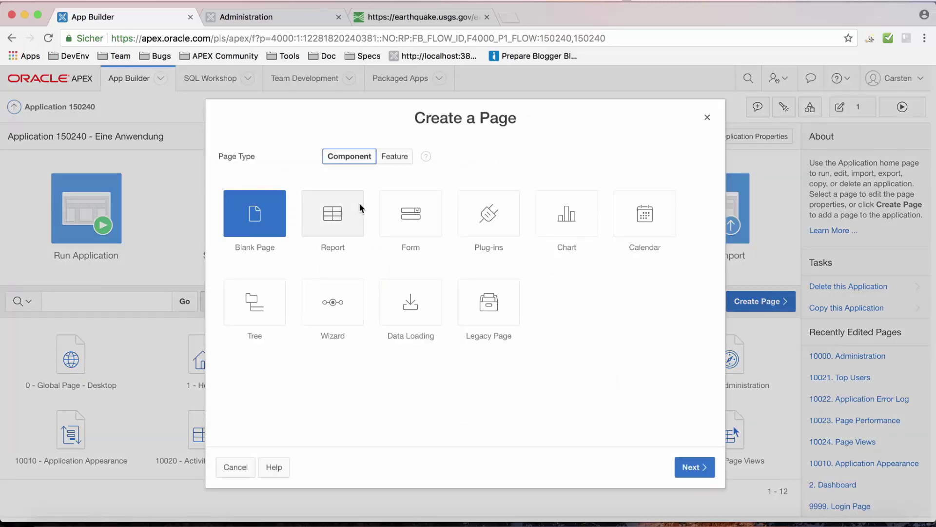
{"action": "left_click", "coordinate": [359, 202]}
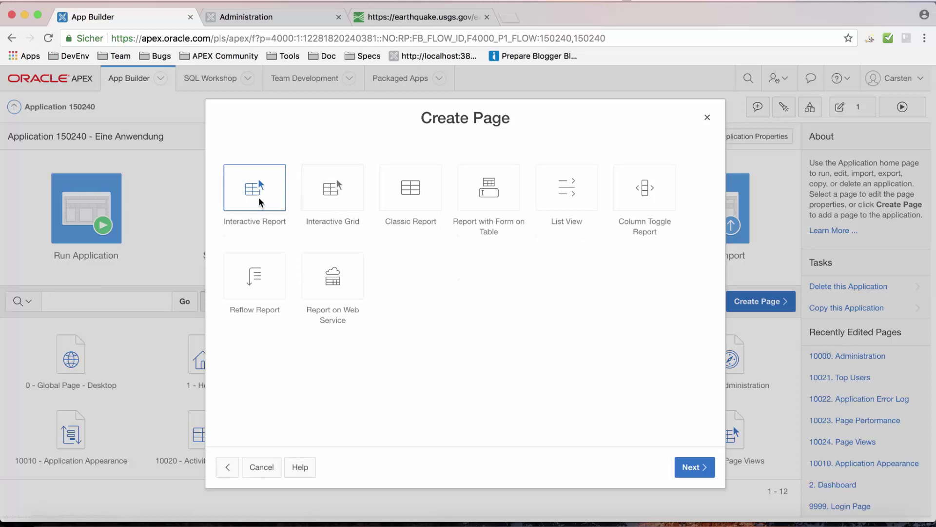
{"action": "left_click", "coordinate": [259, 196]}
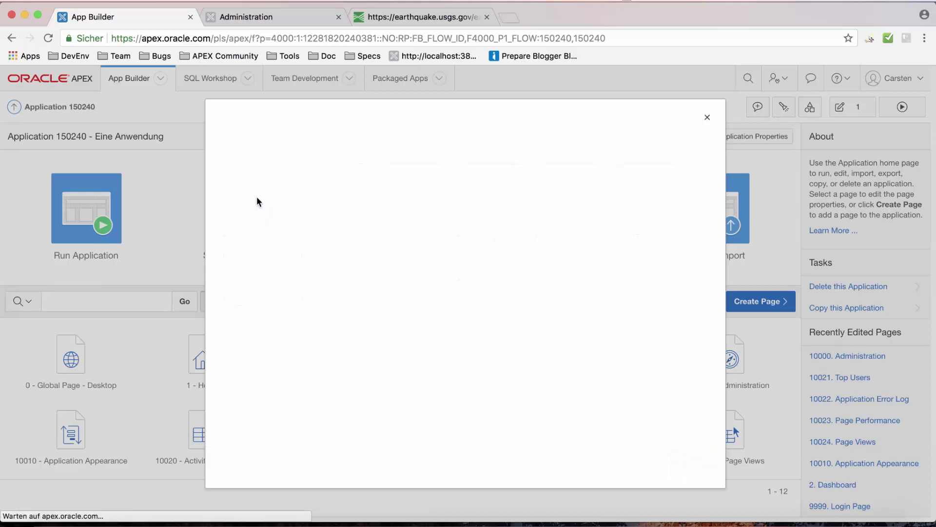
Name the page IR USGS and give it a new navigation menu entry.
{"action": "left_click", "coordinate": [398, 253]}
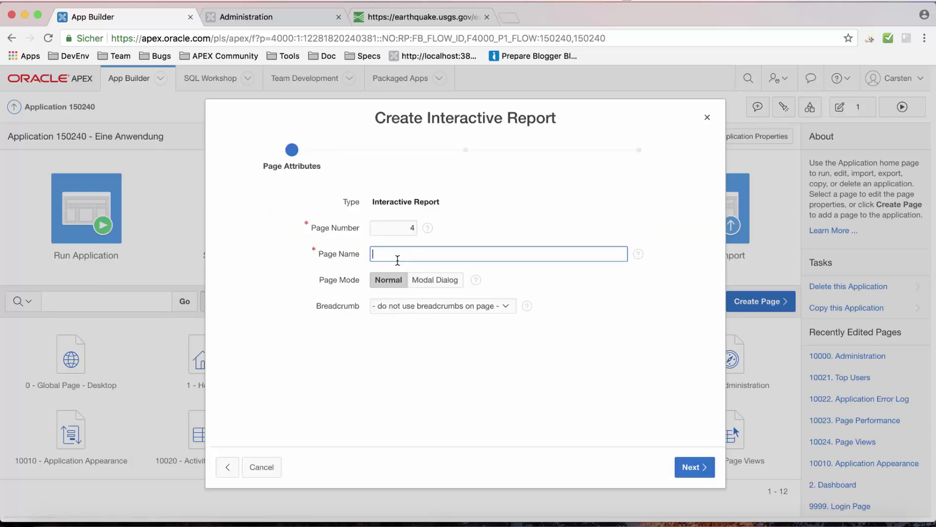
{"action": "type", "text": "IR USGS"}
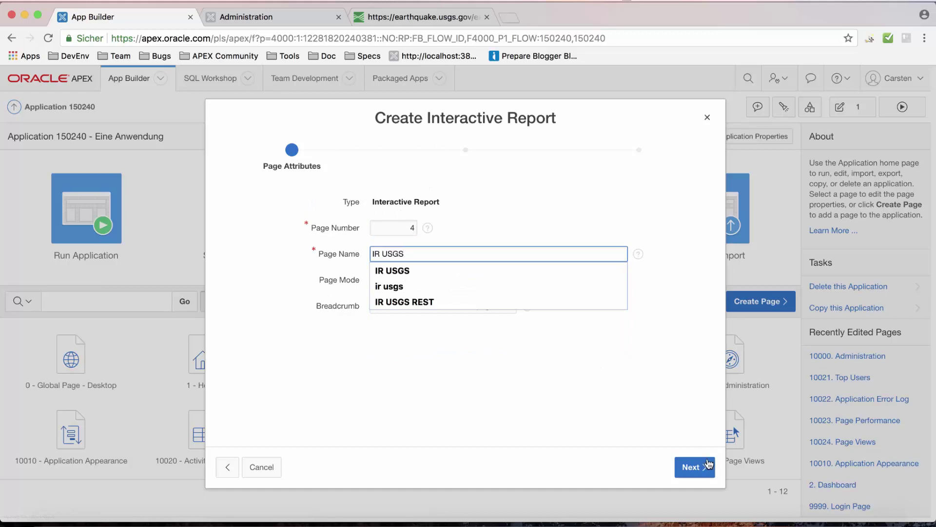
{"action": "left_click", "coordinate": [702, 466]}
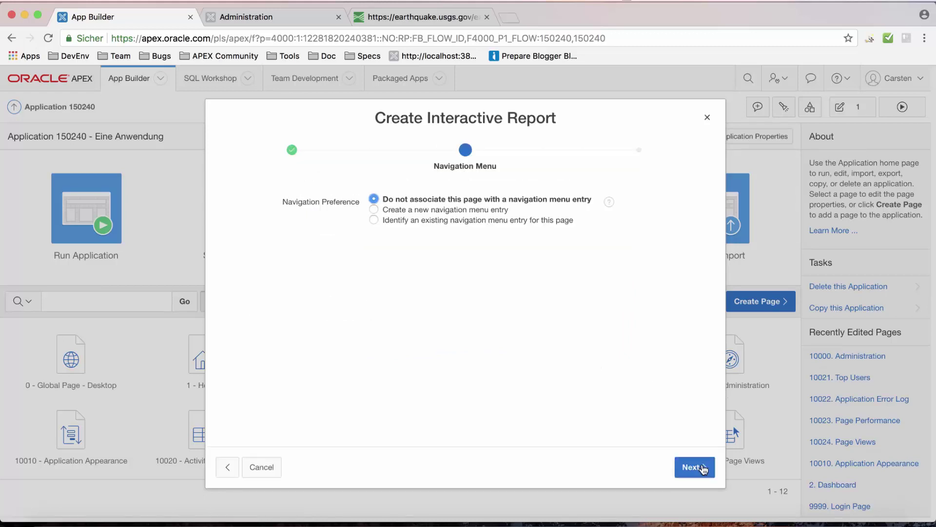
{"action": "left_click", "coordinate": [490, 210]}
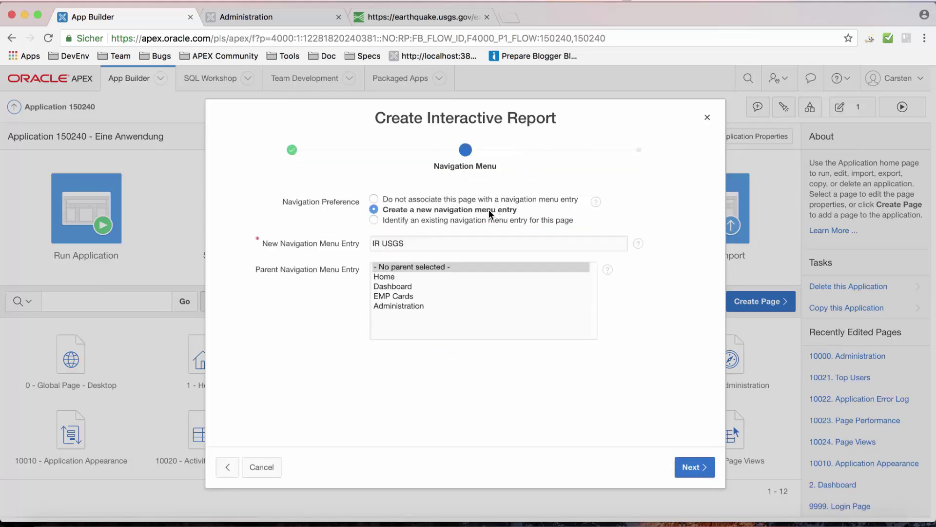
{"action": "left_click", "coordinate": [690, 474]}
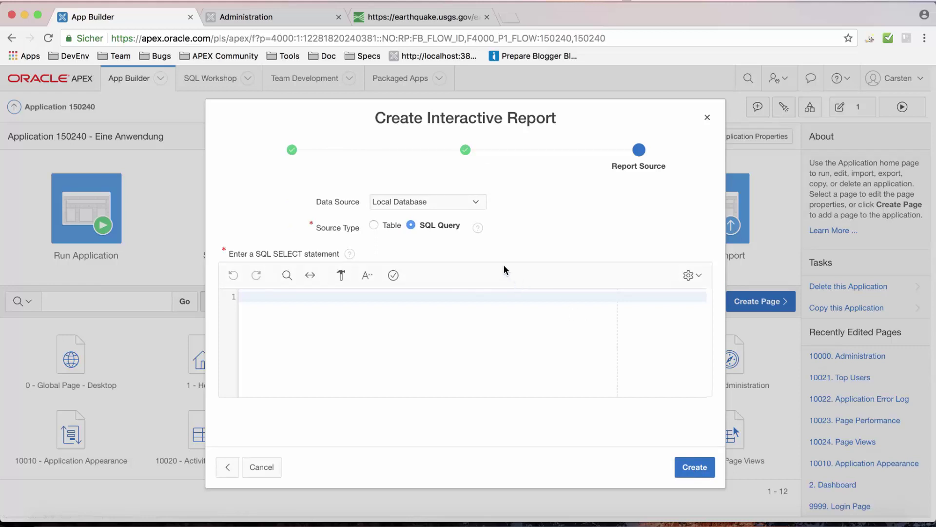
Set the report's data source to the USGS Web Source module.
{"action": "left_click", "coordinate": [456, 206]}
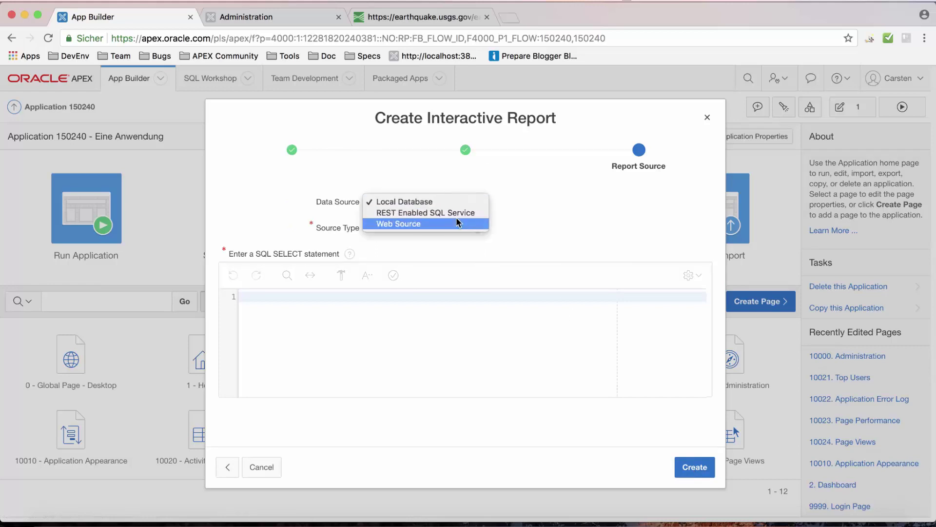
{"action": "left_click", "coordinate": [456, 217]}
{"action": "left_click", "coordinate": [432, 229]}
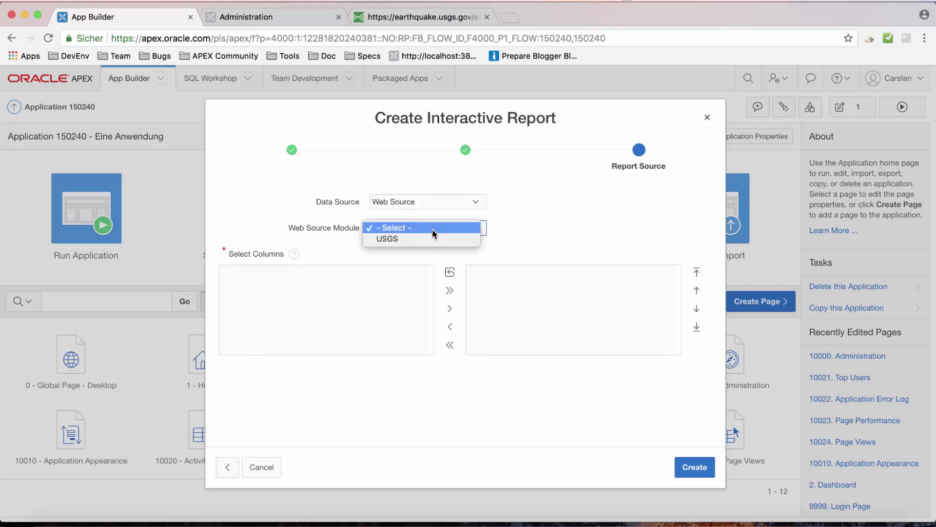
{"action": "left_click", "coordinate": [432, 239]}
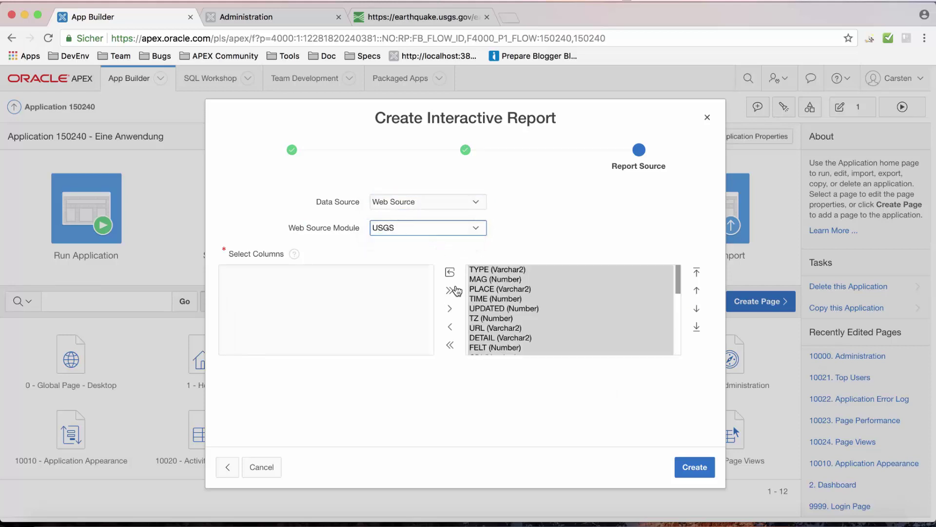
Select MAG, PLACE, TIME, TZ, TITLE and ID as report columns and create the page.
{"action": "left_click", "coordinate": [452, 349]}
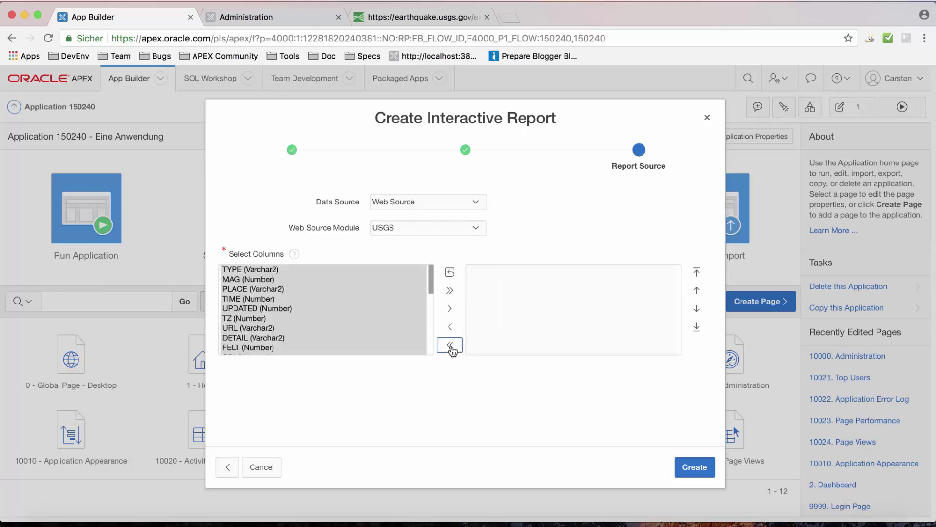
{"action": "left_click", "coordinate": [376, 299]}
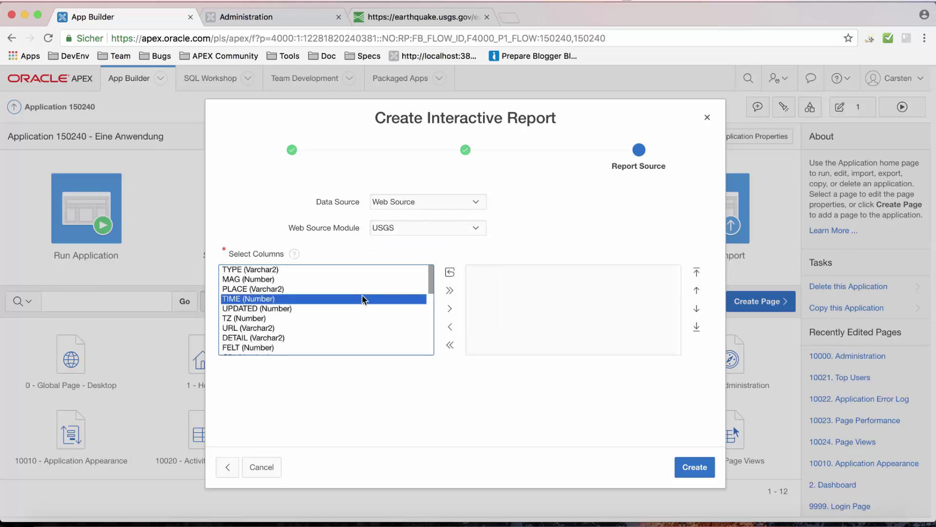
{"action": "left_click", "coordinate": [278, 270]}
{"action": "left_click_drag", "start_coordinate": [259, 279], "coordinate": [262, 320]}
{"action": "scroll", "coordinate": [262, 321], "scroll_direction": "down", "scroll_amount": 5}
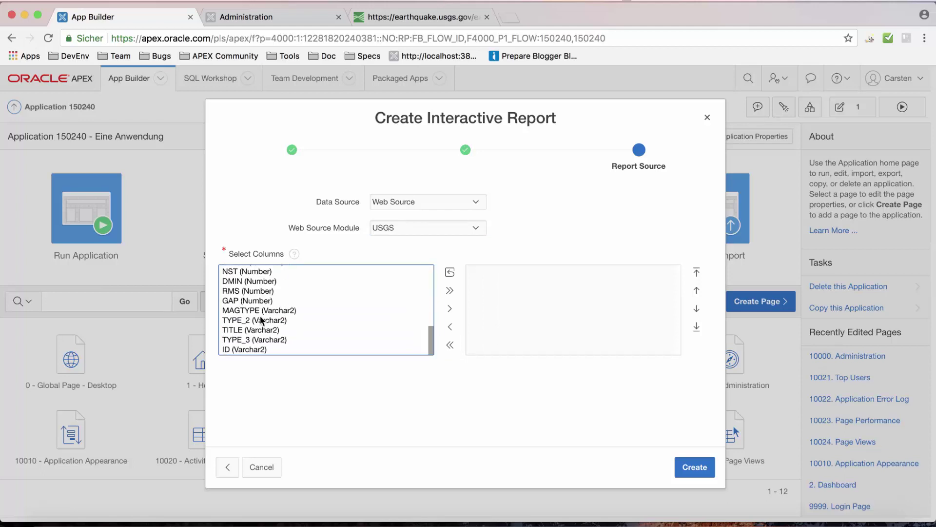
{"action": "left_click", "coordinate": [242, 351]}
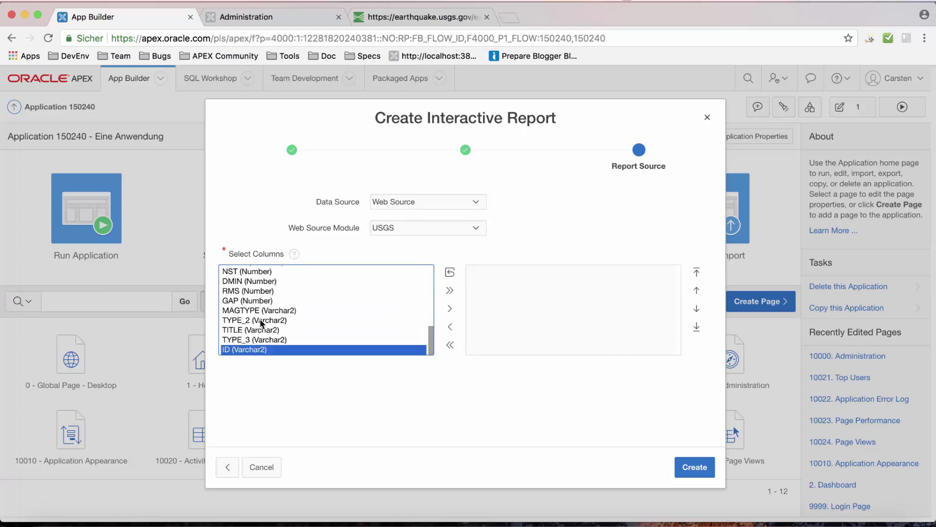
{"action": "left_click", "coordinate": [255, 330], "text": "super"}
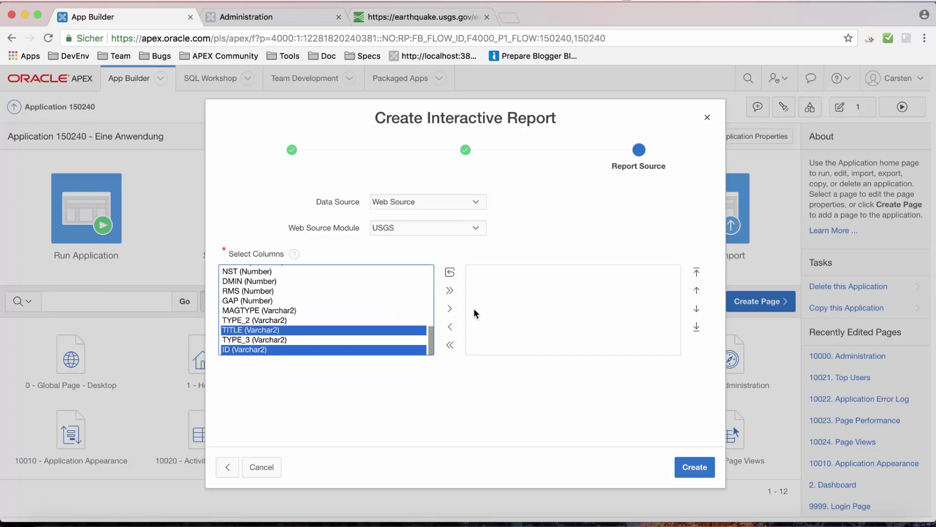
{"action": "left_click", "coordinate": [450, 309]}
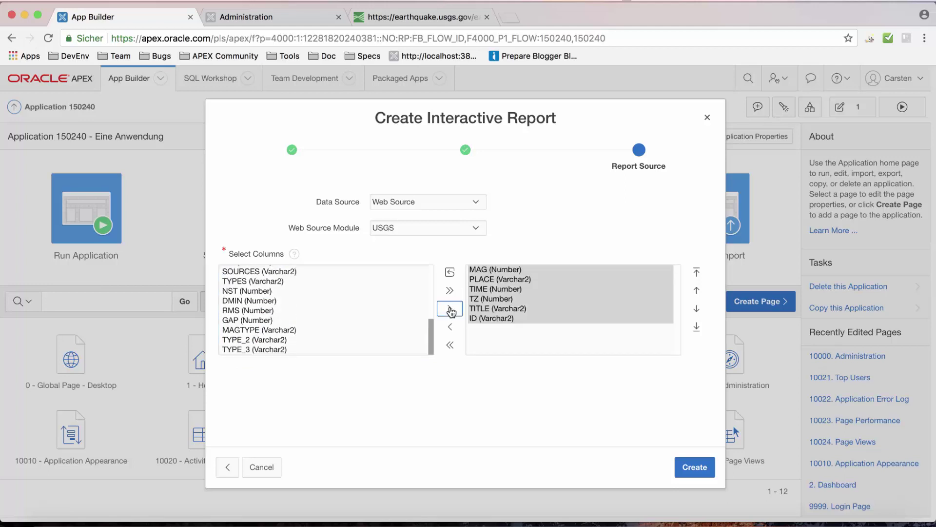
{"action": "left_click", "coordinate": [708, 467]}
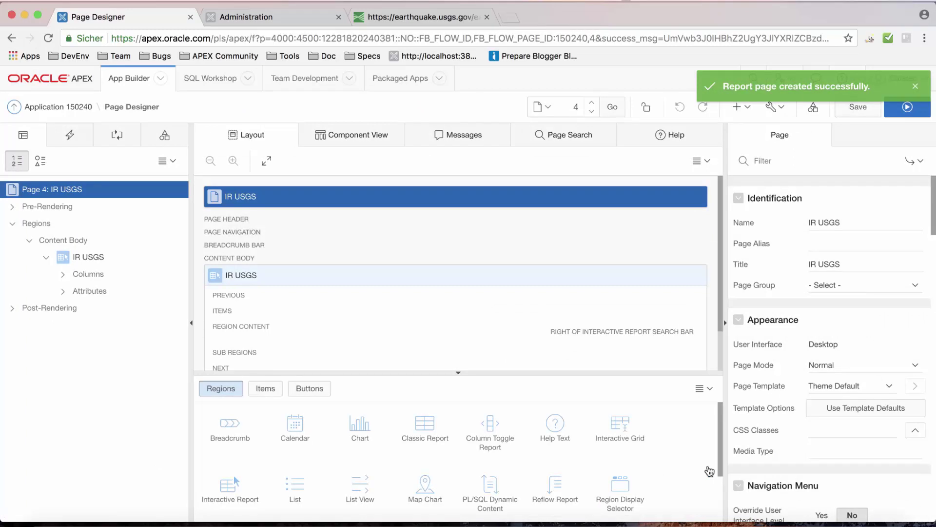
Expand the report's Columns node and run page 4 to view the earthquake listing.
{"action": "left_click", "coordinate": [65, 274]}
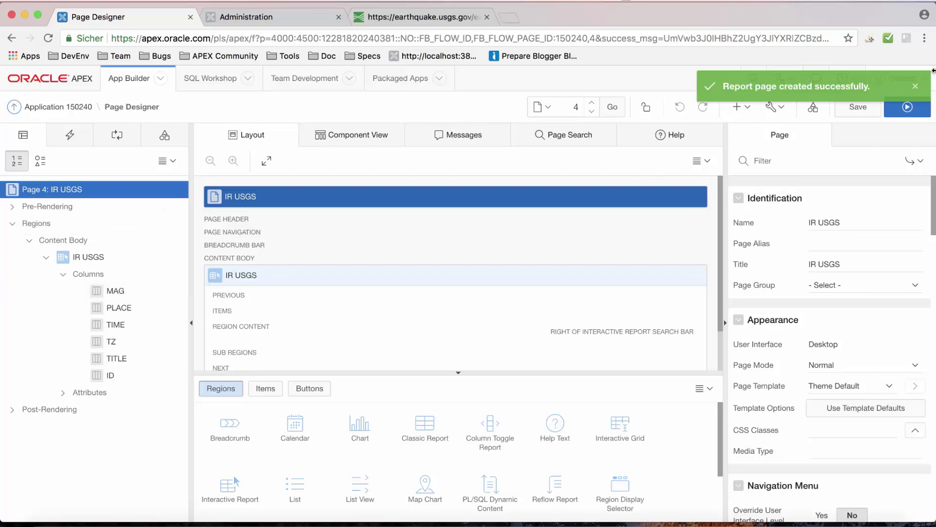
{"action": "left_click", "coordinate": [907, 108]}
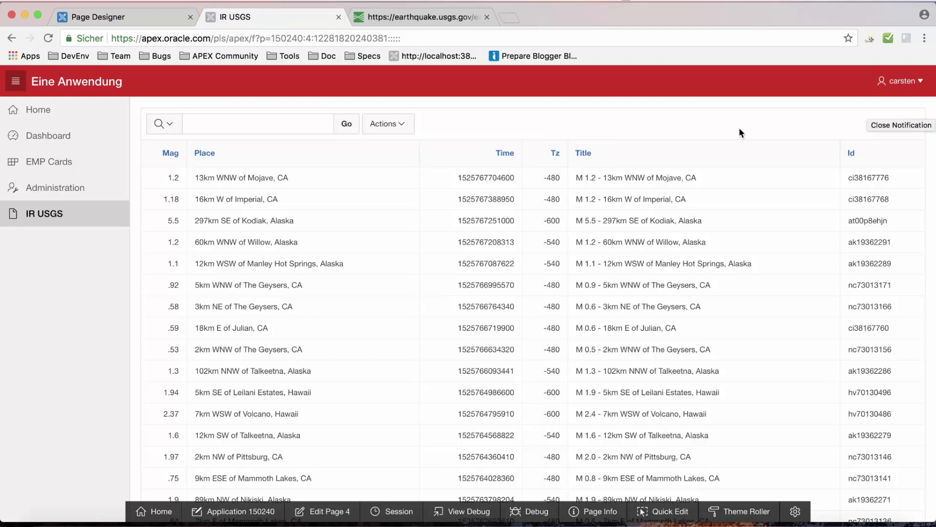
Search the report rows for 'alaska'.
{"action": "left_click", "coordinate": [286, 126]}
{"action": "type", "text": "alaska"}
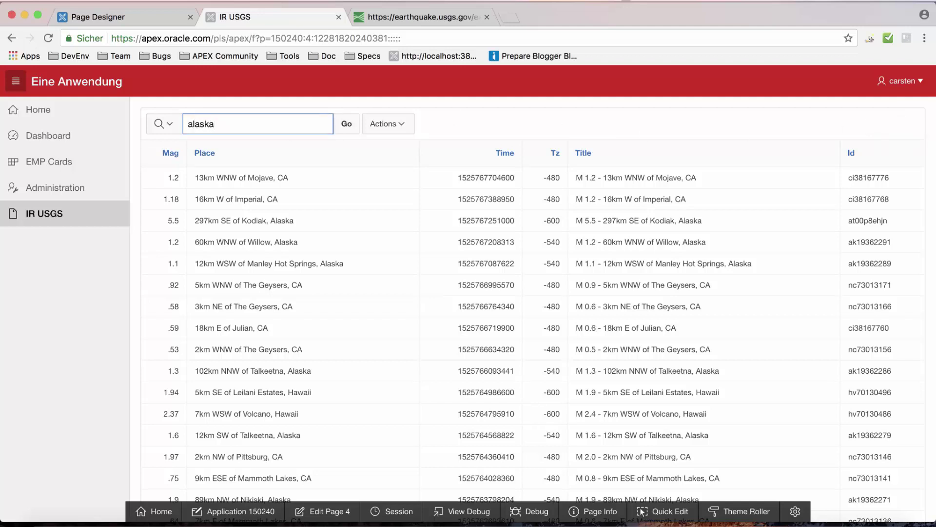
{"action": "key", "text": "Return"}
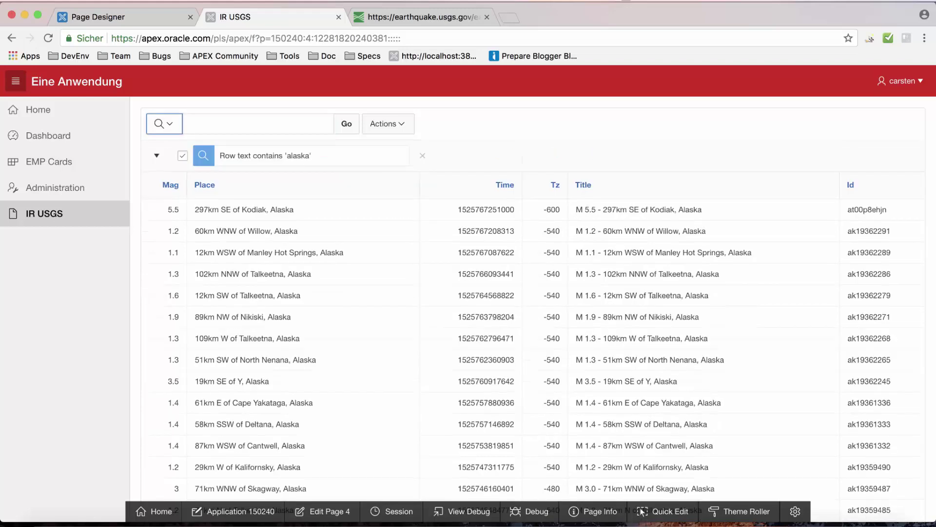
Add a Mag >= 2 filter to the report.
{"action": "left_click", "coordinate": [408, 122]}
{"action": "left_click", "coordinate": [397, 174]}
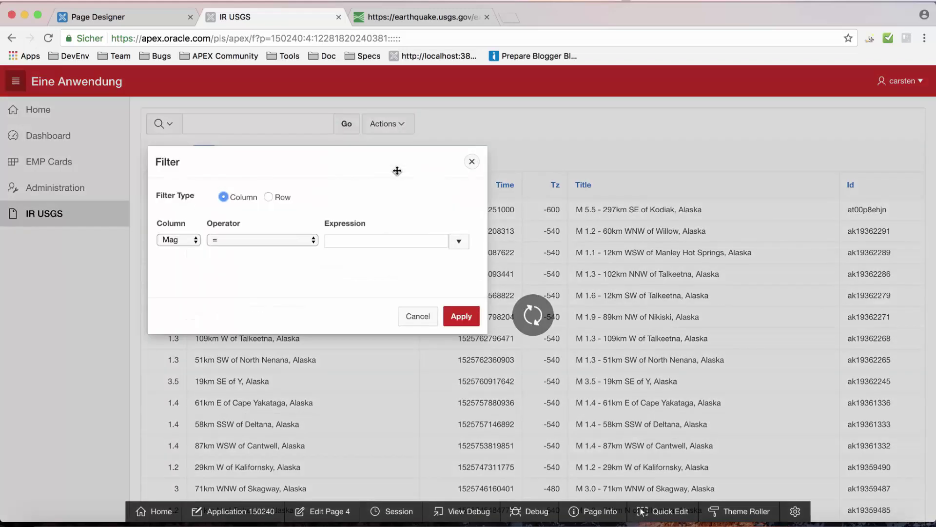
{"action": "left_click", "coordinate": [256, 239]}
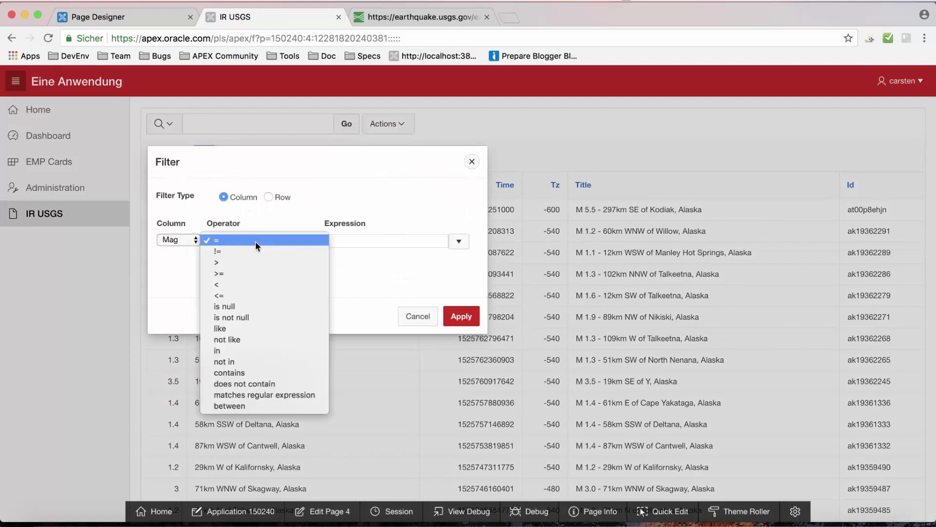
{"action": "left_click", "coordinate": [253, 274]}
{"action": "left_click", "coordinate": [339, 247]}
{"action": "type", "text": "2"}
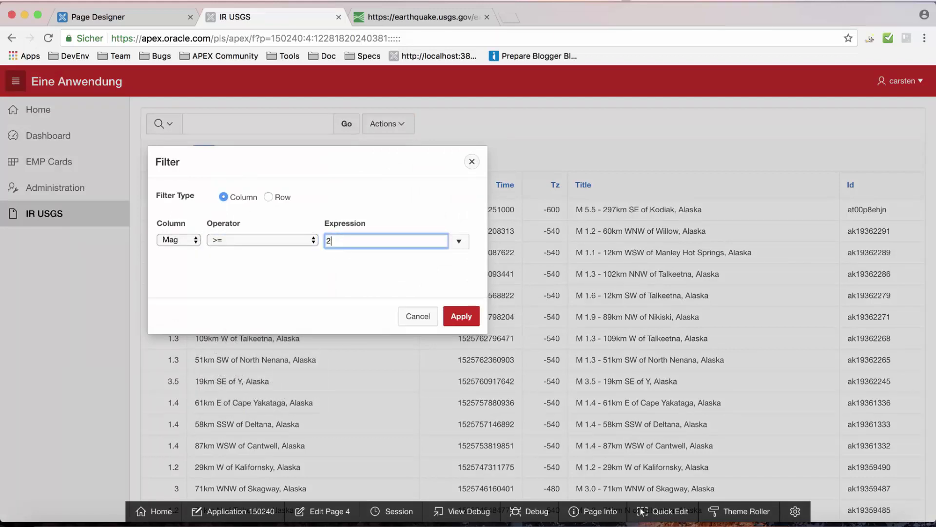
{"action": "left_click", "coordinate": [461, 316]}
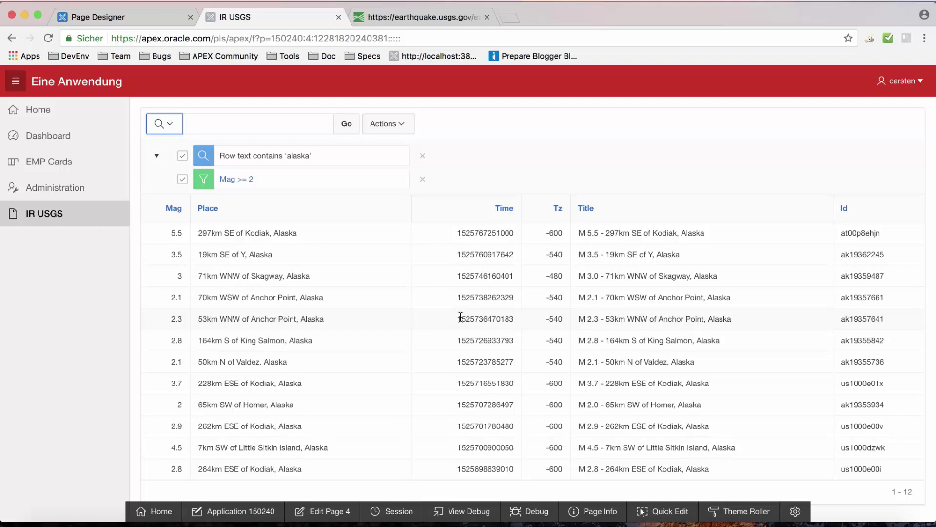
Back in Page Designer, add a chart region below the report titled 'MAG by Time'.
{"action": "left_click", "coordinate": [138, 13]}
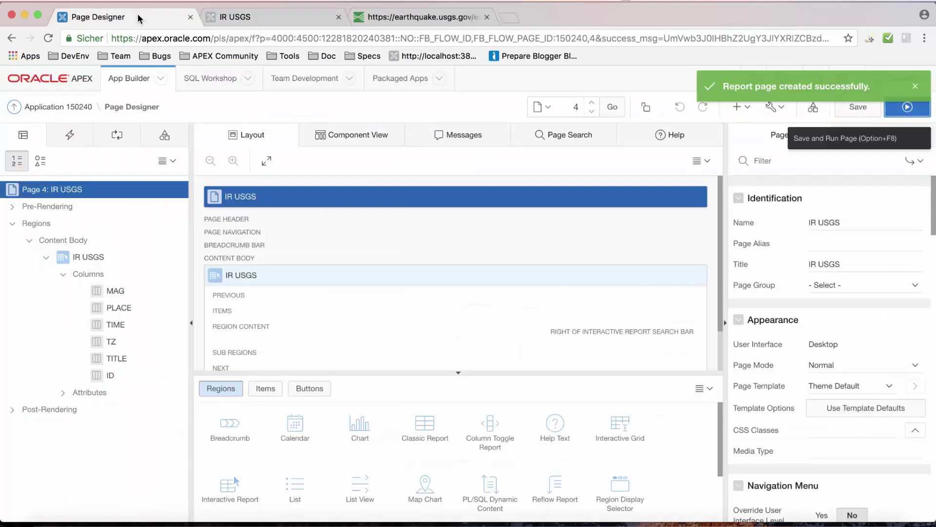
{"action": "left_click", "coordinate": [369, 429]}
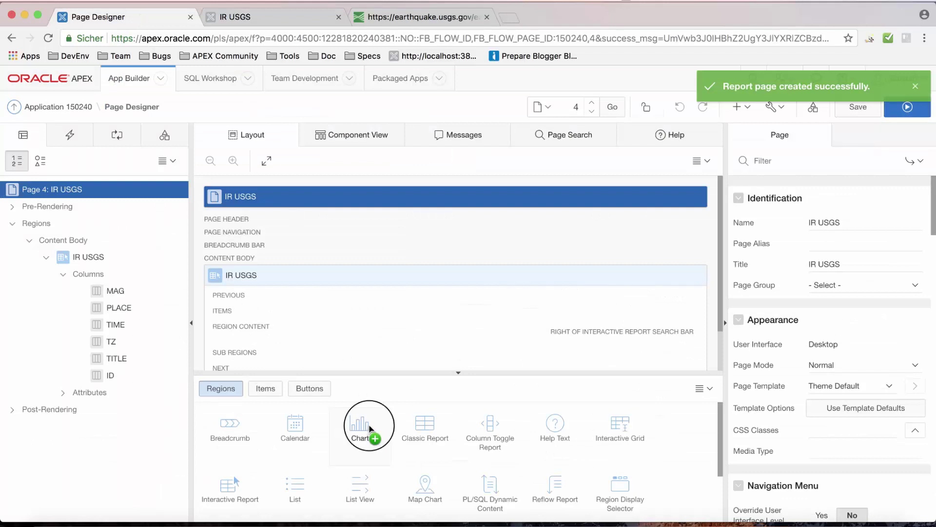
{"action": "left_click_drag", "start_coordinate": [369, 429], "coordinate": [236, 342]}
{"action": "double_click", "coordinate": [837, 222]}
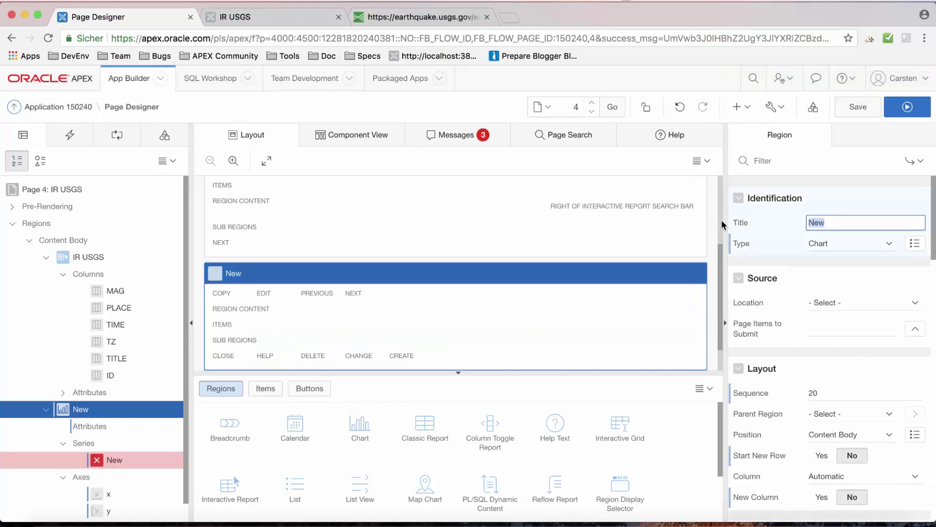
{"action": "type", "text": "MAG by Time"}
{"action": "key", "text": "Tab"}
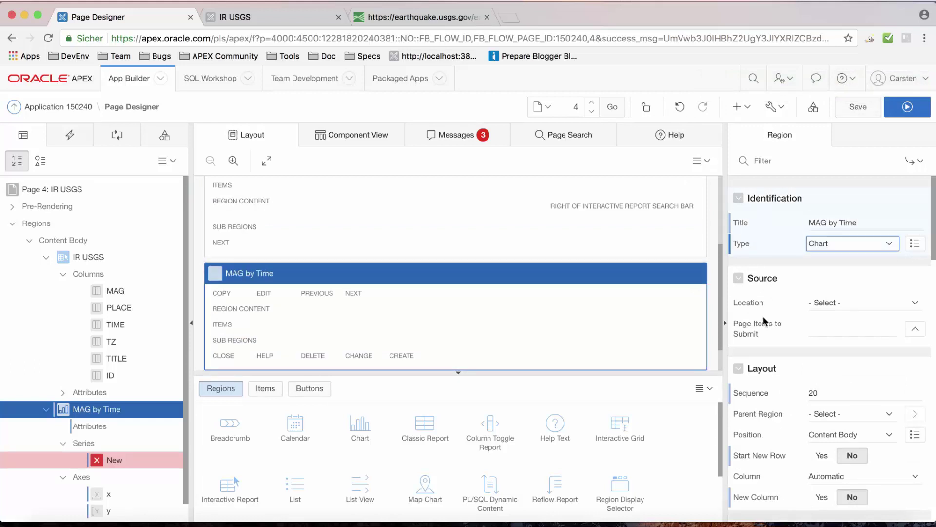
{"action": "left_click", "coordinate": [122, 460]}
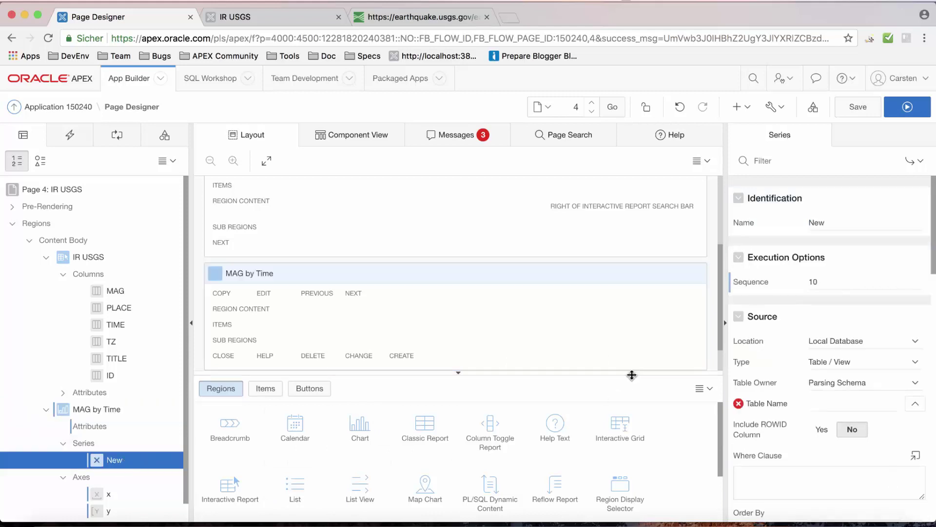
Set the chart series source to Web Source, module USGS.
{"action": "scroll", "coordinate": [816, 373], "scroll_direction": "down", "scroll_amount": 3}
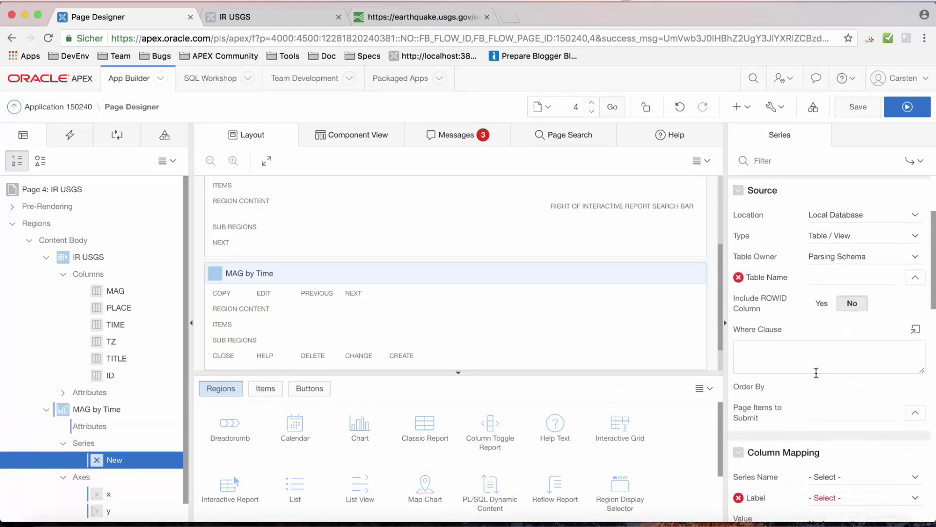
{"action": "left_click", "coordinate": [836, 215]}
{"action": "key", "text": "Escape"}
{"action": "key", "text": "Down"}
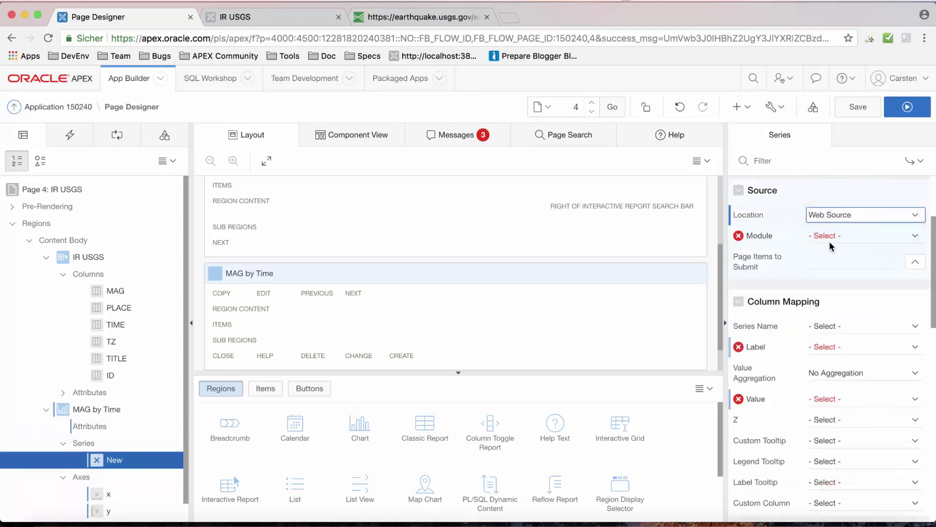
{"action": "left_click", "coordinate": [834, 241]}
{"action": "key", "text": "Escape"}
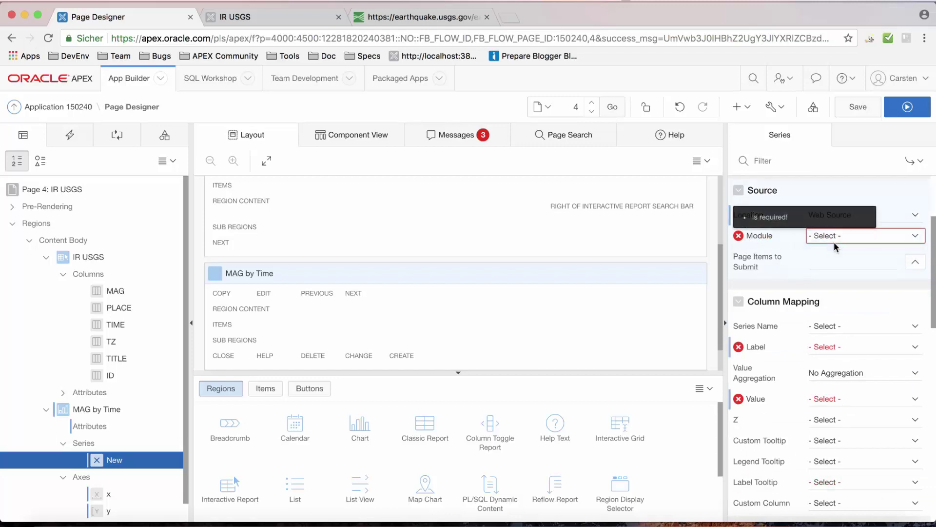
{"action": "key", "text": "Down"}
Map the series Label to TIME and Value to MAG.
{"action": "scroll", "coordinate": [830, 367], "scroll_direction": "down", "scroll_amount": 2}
{"action": "scroll", "coordinate": [830, 367], "scroll_direction": "down", "scroll_amount": 3}
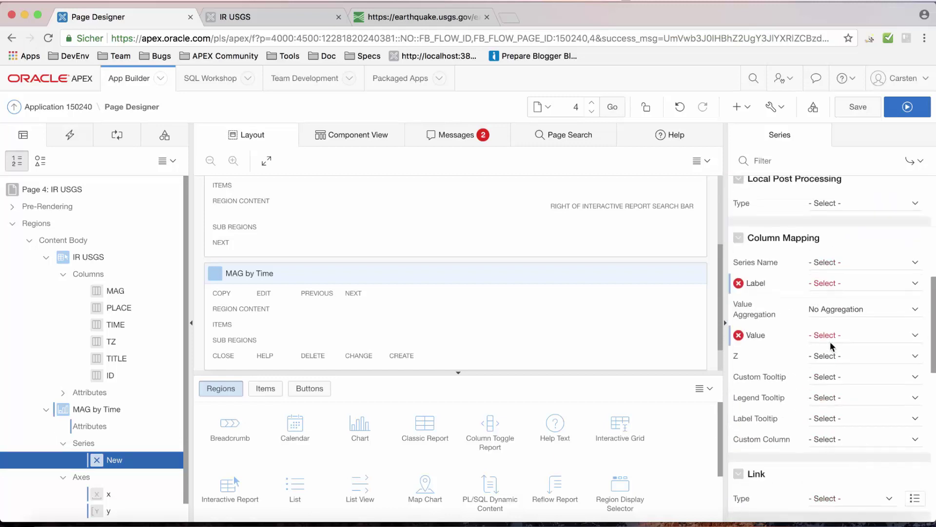
{"action": "left_click", "coordinate": [838, 283]}
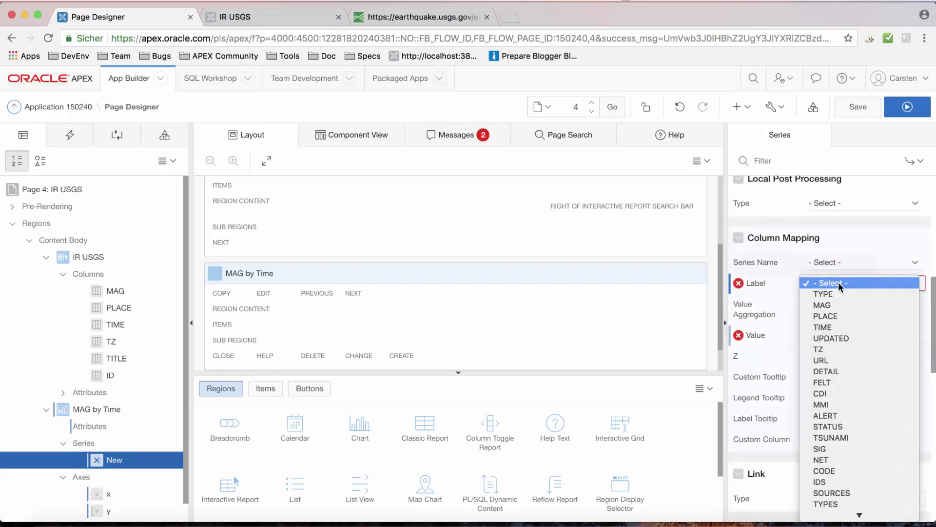
{"action": "left_click", "coordinate": [846, 324]}
{"action": "left_click", "coordinate": [839, 338]}
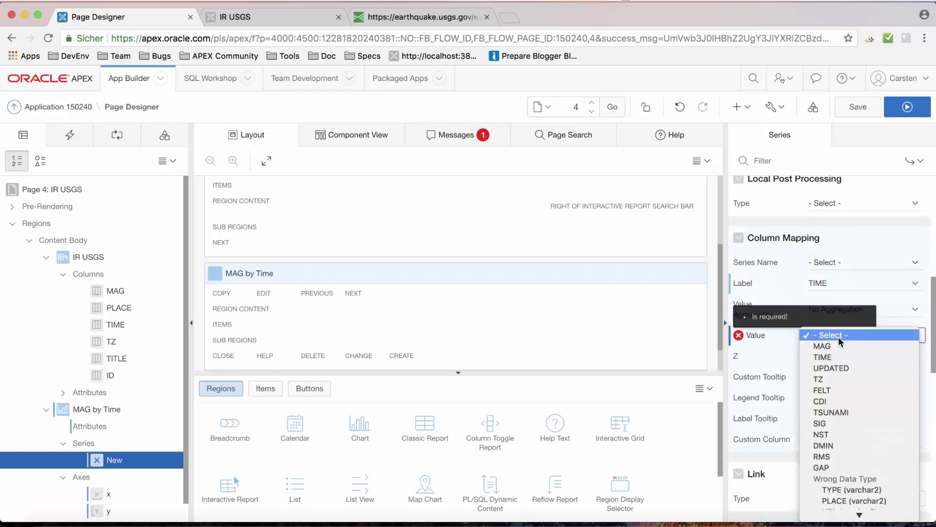
{"action": "left_click", "coordinate": [841, 346]}
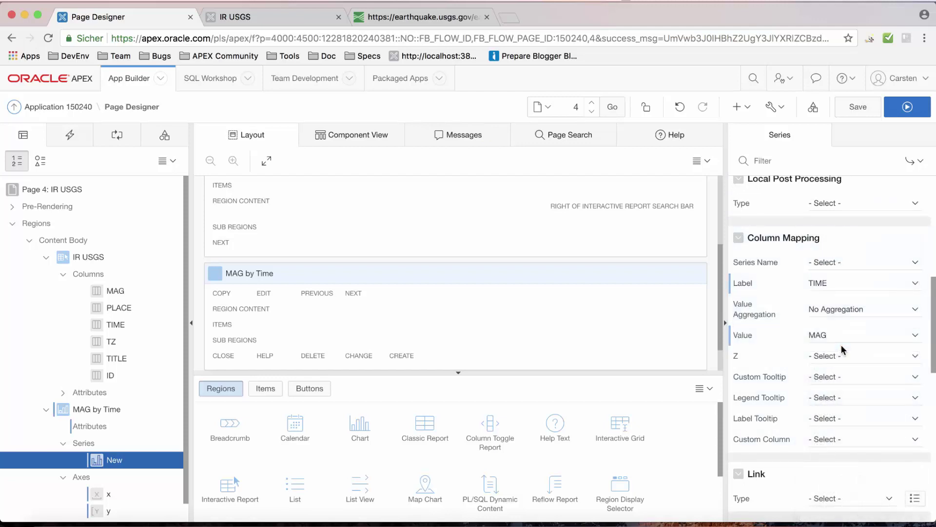
Save page 4 and run it to view the chart below the report.
{"action": "left_click", "coordinate": [858, 111]}
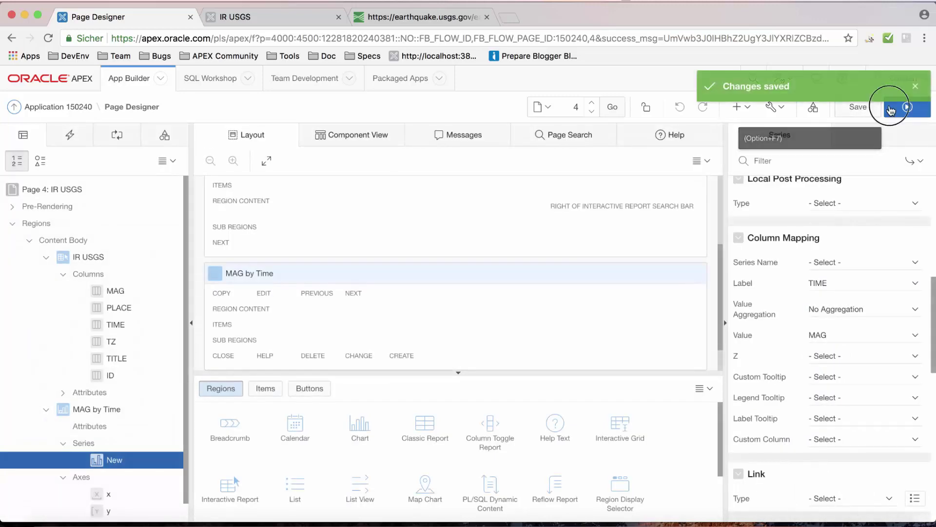
{"action": "left_click", "coordinate": [890, 106]}
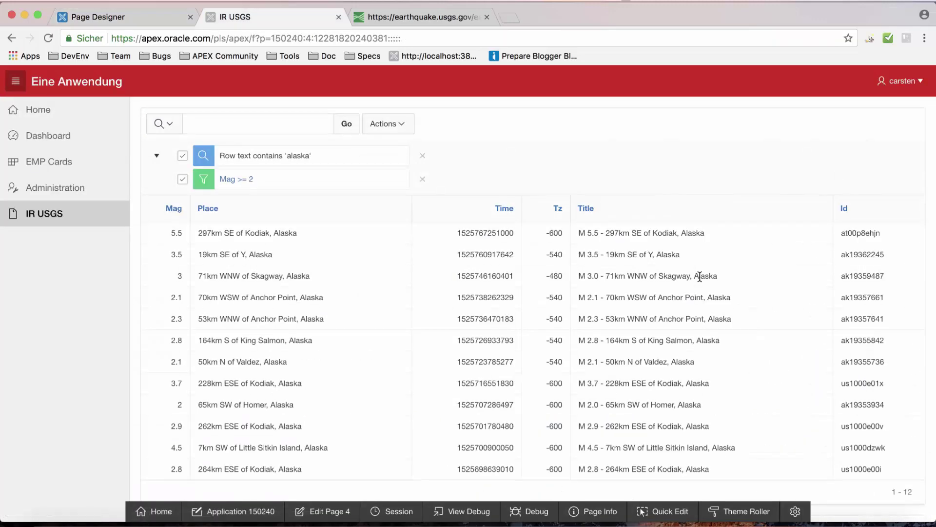
{"action": "scroll", "coordinate": [700, 277], "scroll_direction": "down", "scroll_amount": 6}
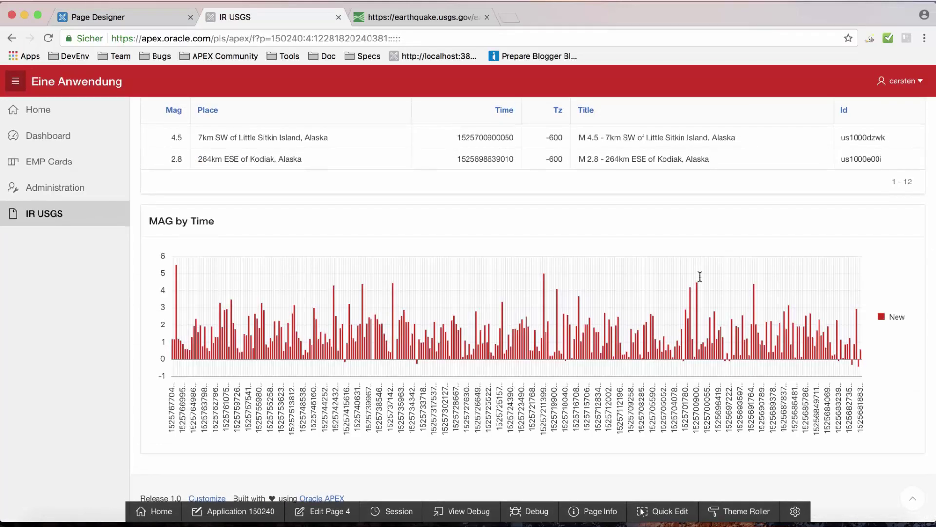